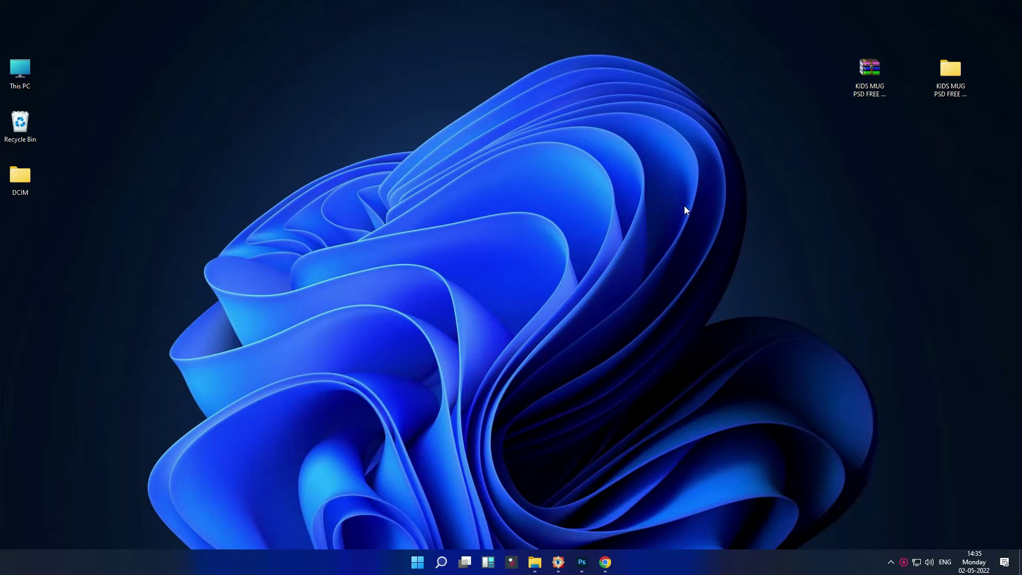
Nudge the kids mug archive left on the desktop and restore the Photoshop window
{"action": "left_click", "coordinate": [886, 107]}
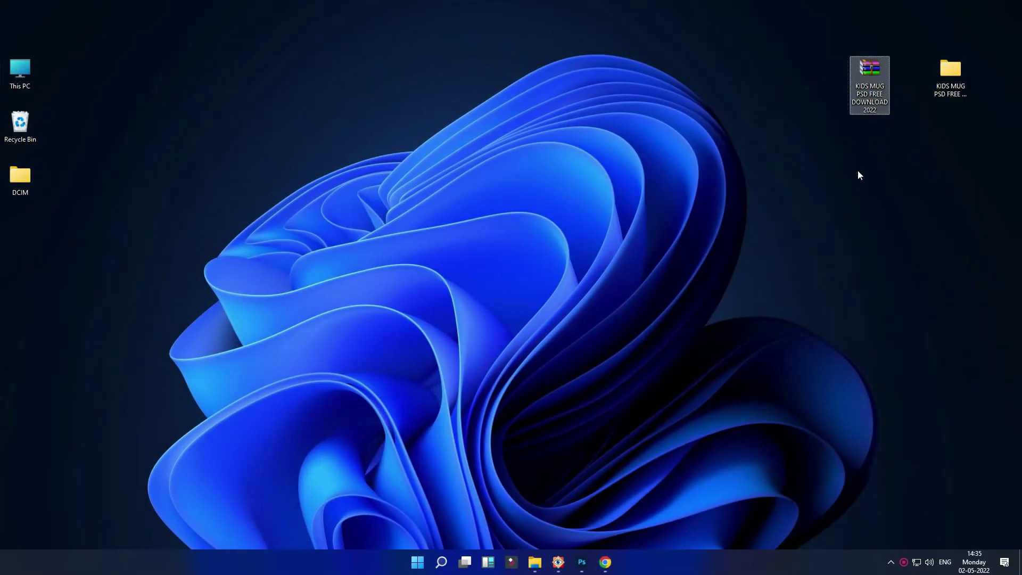
{"action": "left_click_drag", "start_coordinate": [869, 78], "coordinate": [817, 75]}
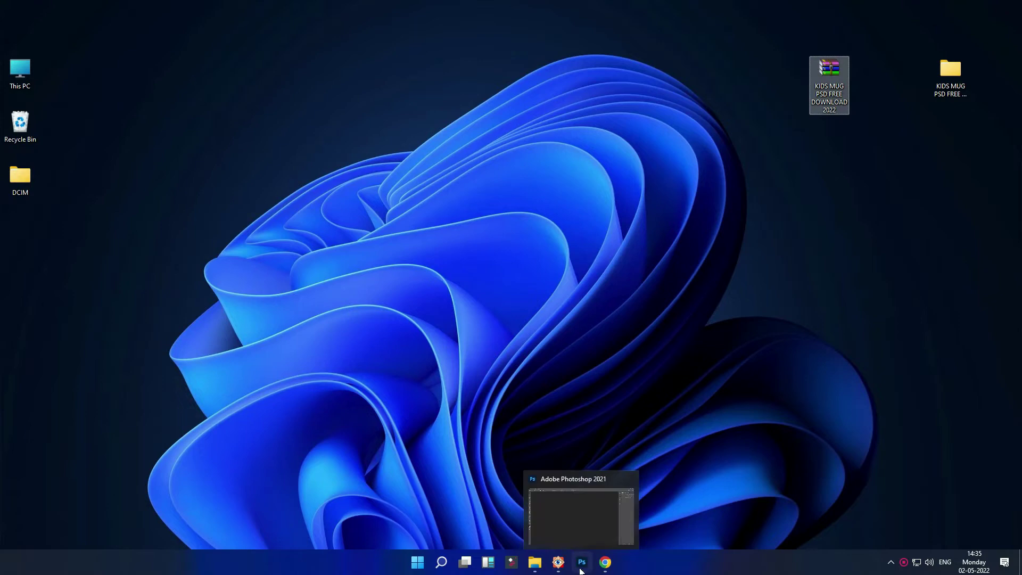
{"action": "left_click", "coordinate": [581, 562]}
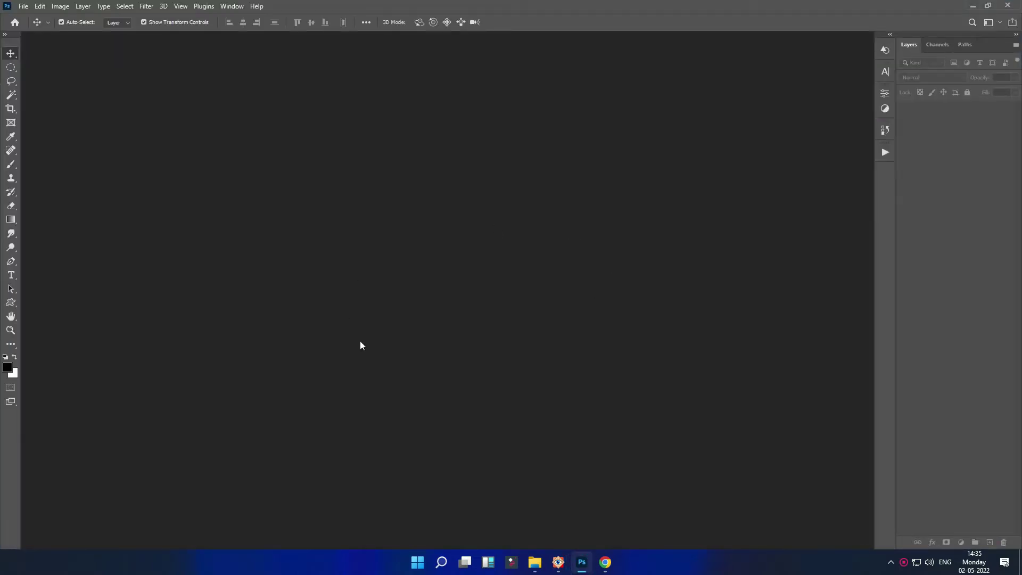
Create a white 8.5 × 3.75 inch document at 300 pixels/centimetre
{"action": "left_click", "coordinate": [23, 7]}
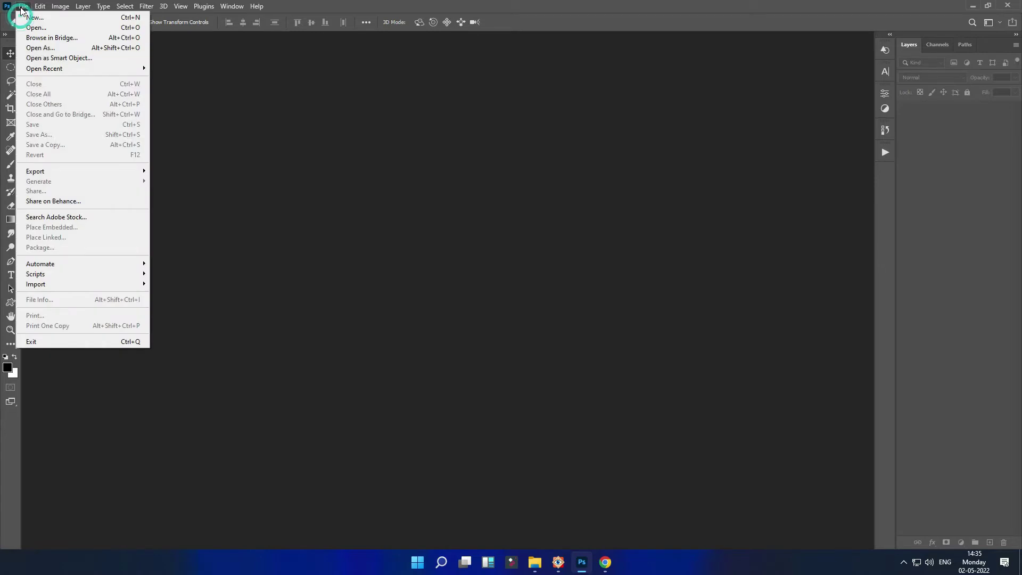
{"action": "left_click", "coordinate": [26, 20]}
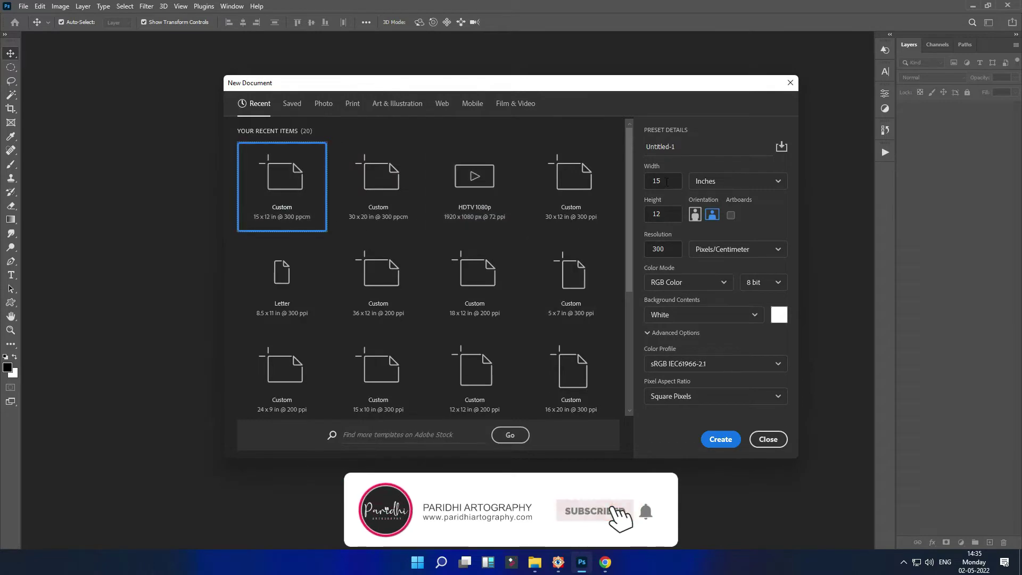
{"action": "left_click", "coordinate": [663, 180]}
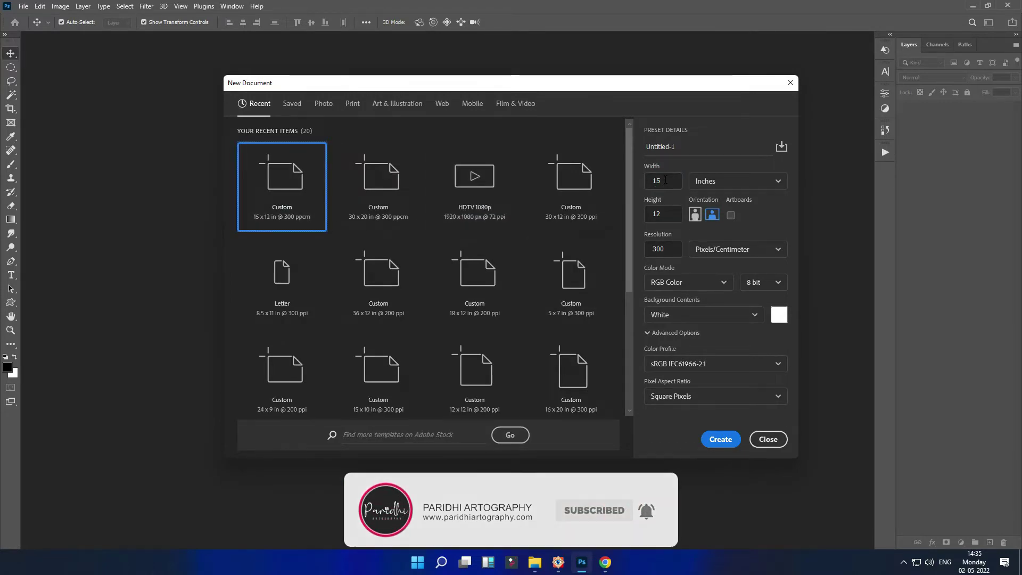
{"action": "double_click", "coordinate": [663, 180]}
{"action": "type", "text": "8"}
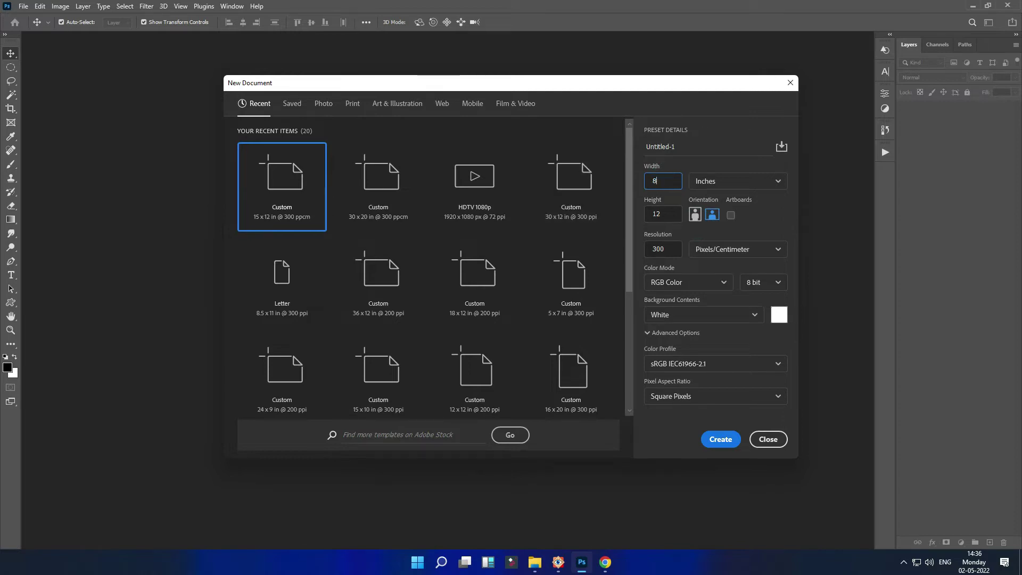
{"action": "type", "text": ".5"}
{"action": "key", "text": "Tab"}
{"action": "type", "text": "3.75"}
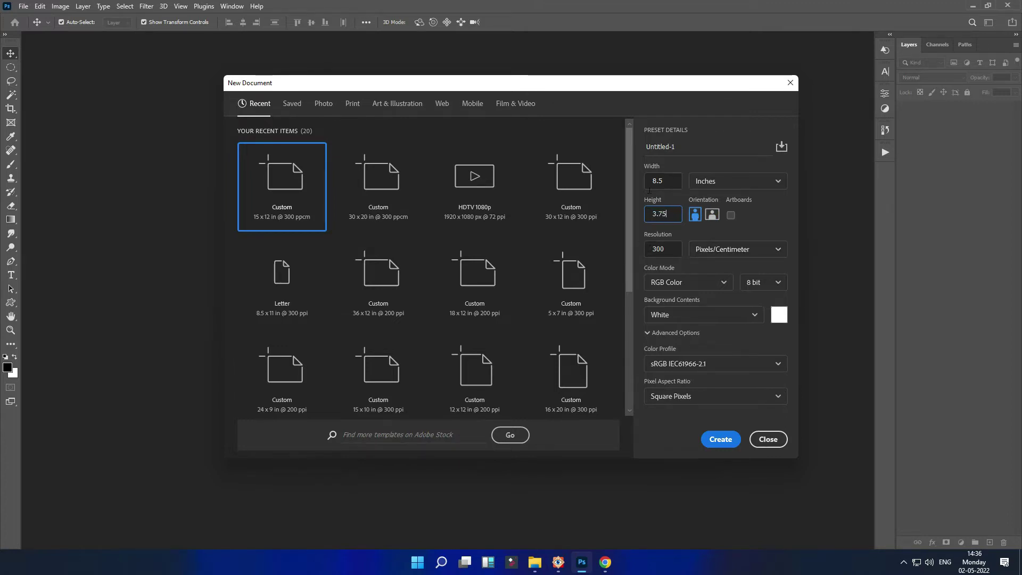
{"action": "left_click", "coordinate": [719, 439]}
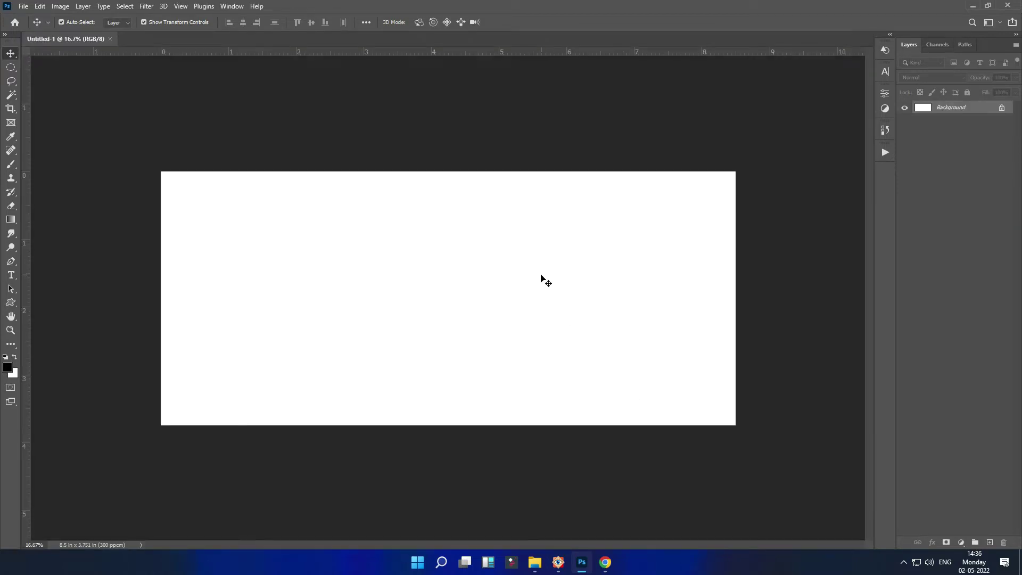
Fill the background with a diagonal orange-to-pink-to-purple gradient and add empty Layer 1 above it
{"action": "scroll", "coordinate": [623, 263], "scroll_direction": "up", "scroll_amount": 1}
{"action": "scroll", "coordinate": [612, 264], "scroll_direction": "down", "scroll_amount": 1}
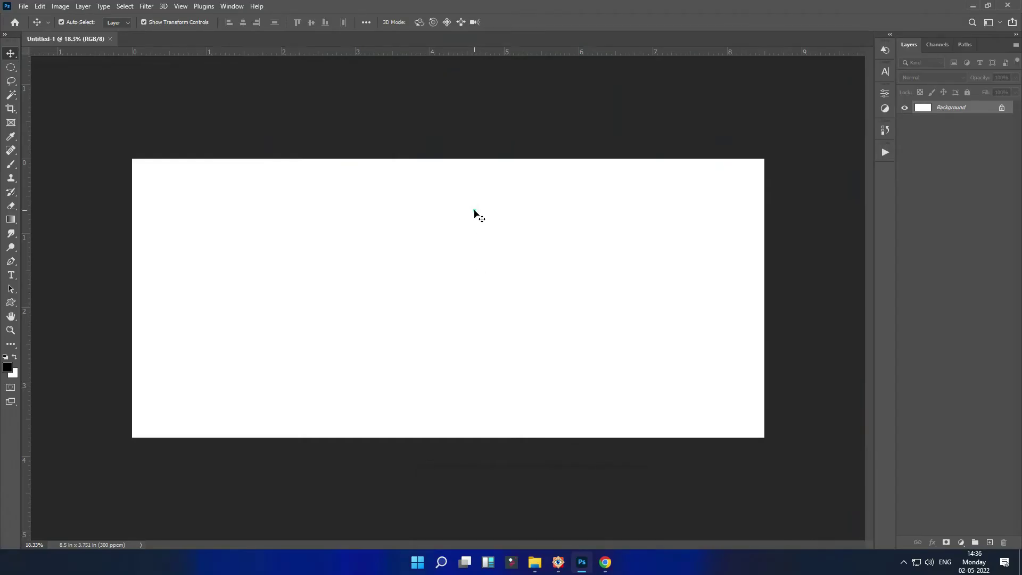
{"action": "key", "text": "g"}
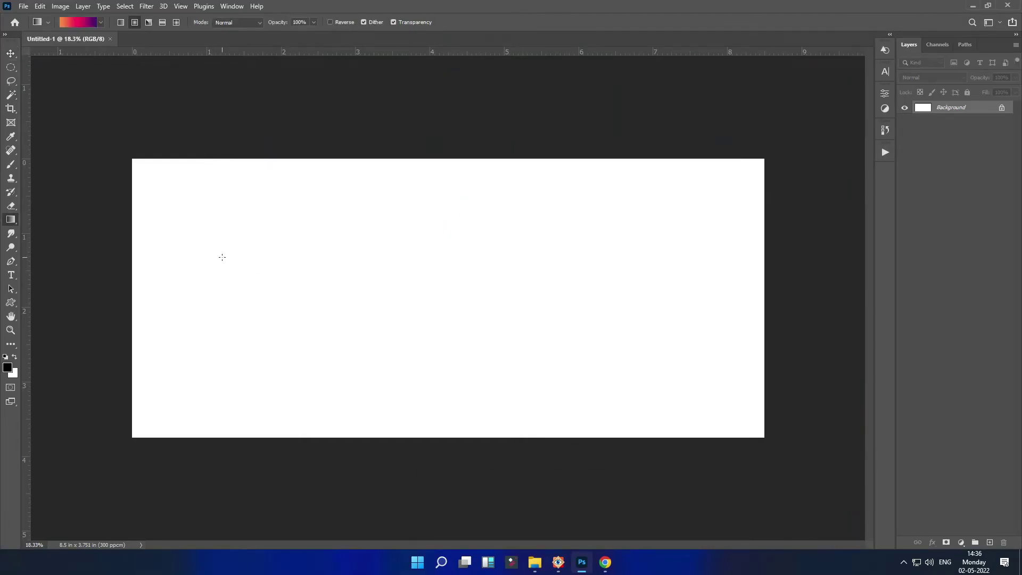
{"action": "left_click_drag", "start_coordinate": [152, 173], "coordinate": [821, 352]}
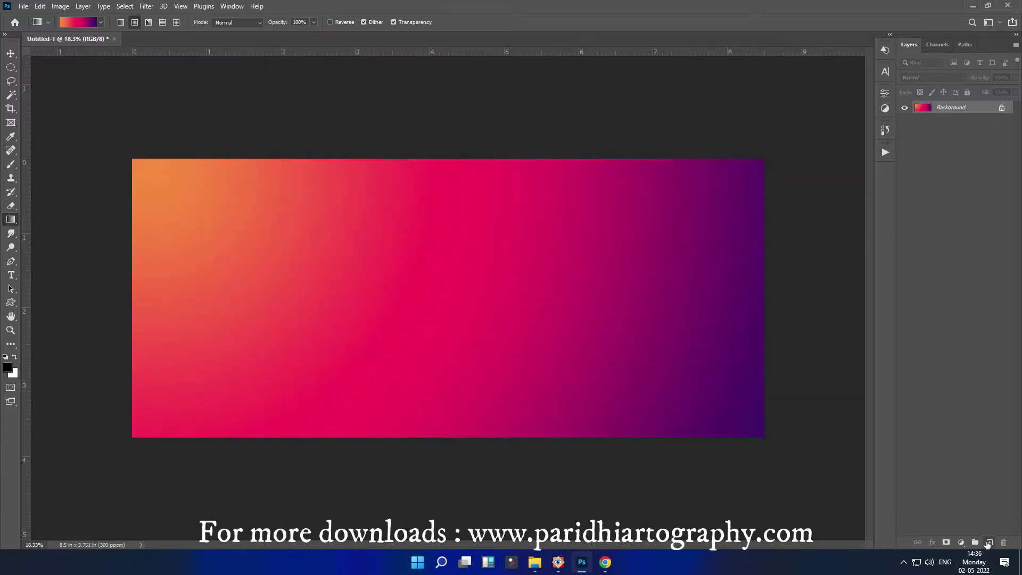
{"action": "left_click", "coordinate": [989, 542]}
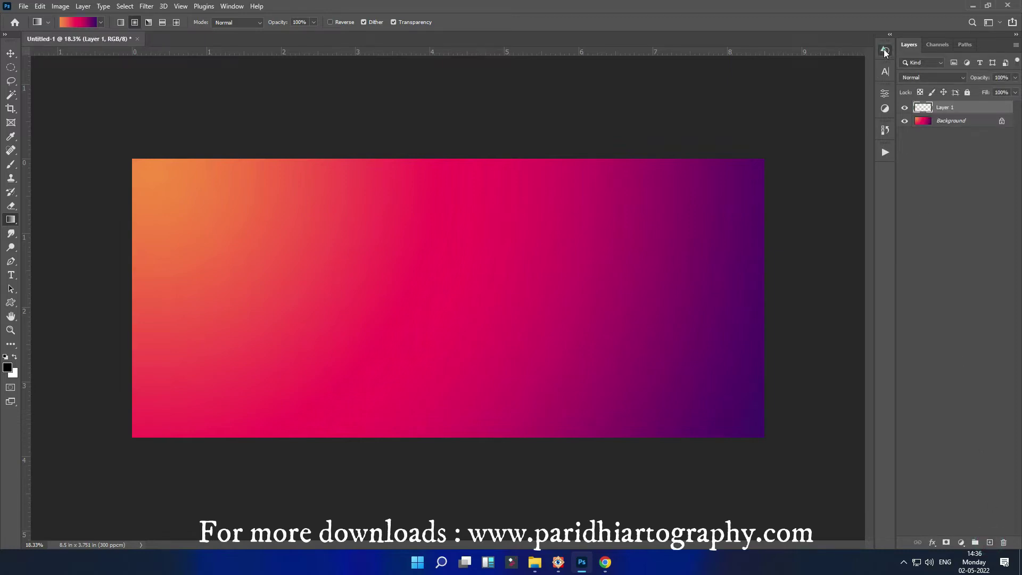
Place a filled black diamond from the Shapes library, enlarged to span the canvas height
{"action": "left_click", "coordinate": [883, 49]}
{"action": "scroll", "coordinate": [759, 159], "scroll_direction": "up", "scroll_amount": 1}
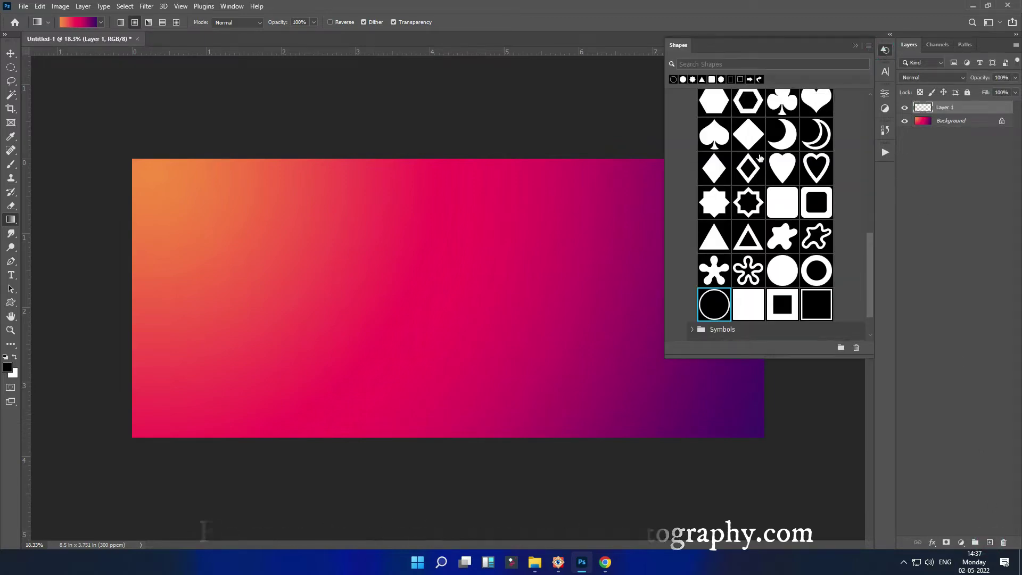
{"action": "left_click", "coordinate": [748, 134]}
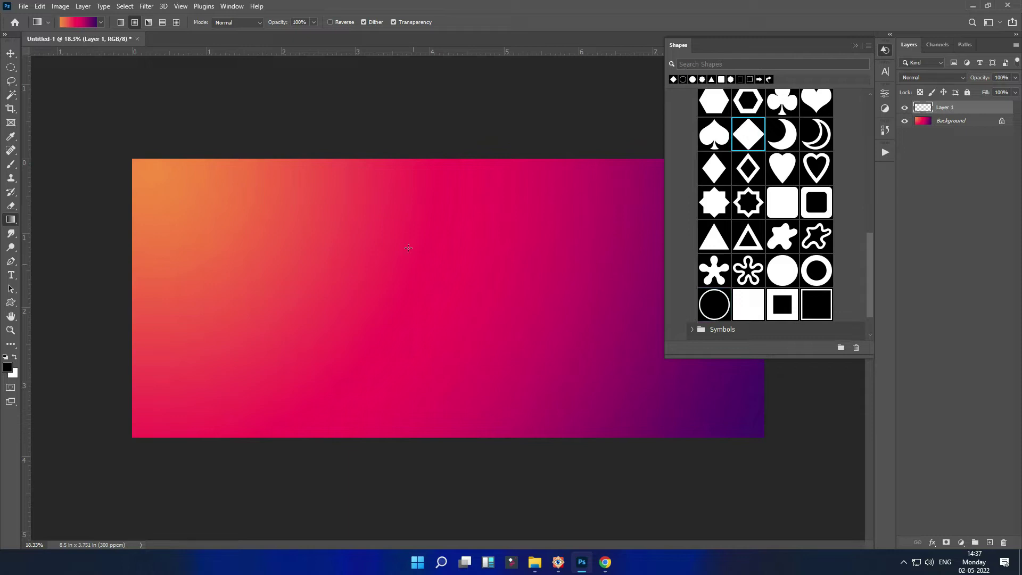
{"action": "mouse_move", "coordinate": [750, 143]}
{"action": "left_mouse_down"}
{"action": "mouse_move", "coordinate": [407, 247]}
{"action": "mouse_move", "coordinate": [596, 433]}
{"action": "left_mouse_up"}
{"action": "left_click_drag", "start_coordinate": [499, 345], "coordinate": [499, 256]}
{"action": "left_click_drag", "start_coordinate": [386, 357], "coordinate": [277, 428]}
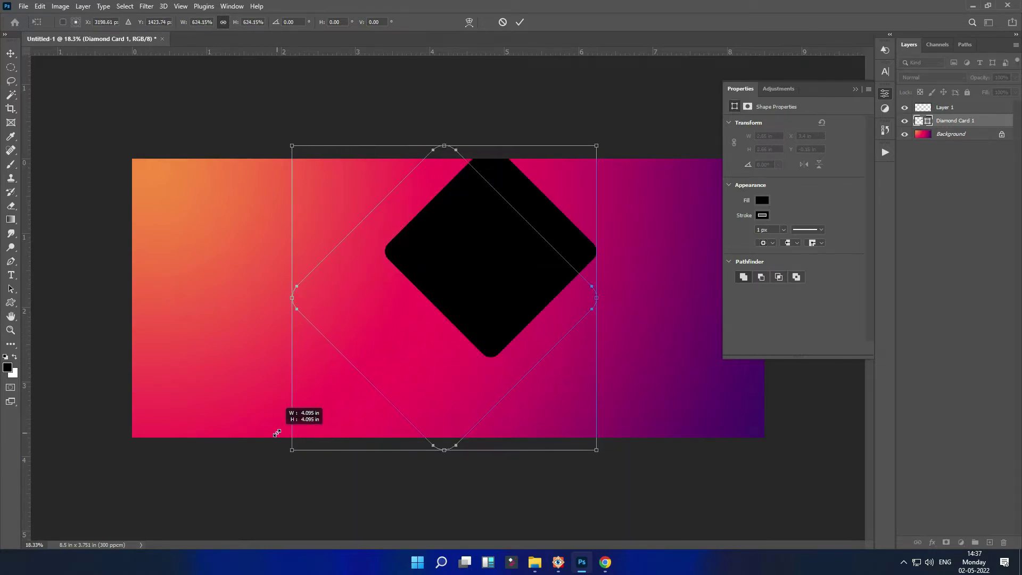
{"action": "key", "text": "Return"}
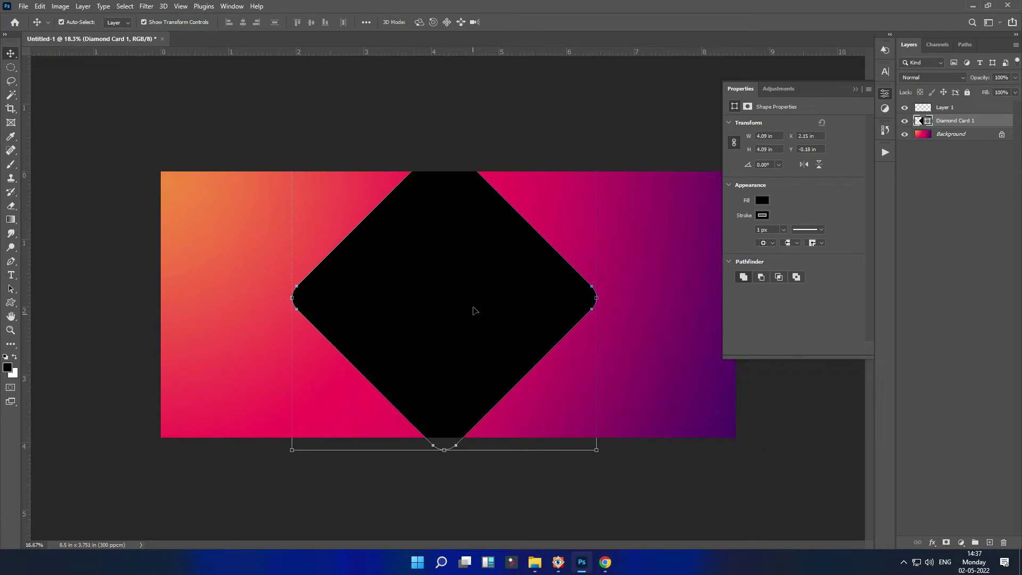
{"action": "scroll", "coordinate": [476, 307], "scroll_direction": "down", "scroll_amount": 2}
Add a slightly larger 30%-opacity copy of the diamond behind the original as a border
{"action": "key", "text": "ctrl+j"}
{"action": "key", "text": "ctrl+t"}
{"action": "left_click_drag", "start_coordinate": [556, 183], "coordinate": [578, 164]}
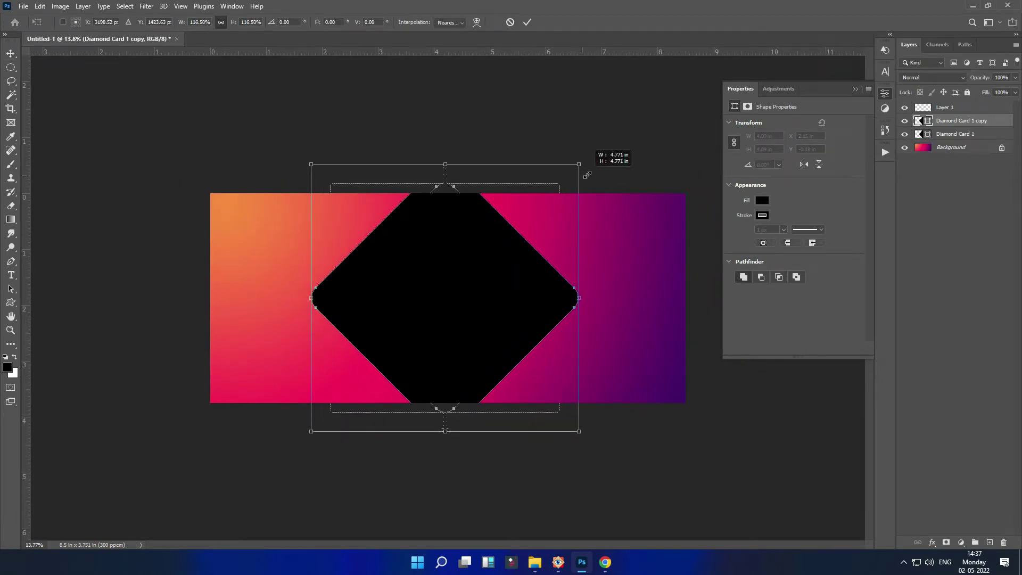
{"action": "key", "text": "Return"}
{"action": "key", "text": "ctrl+bracketleft"}
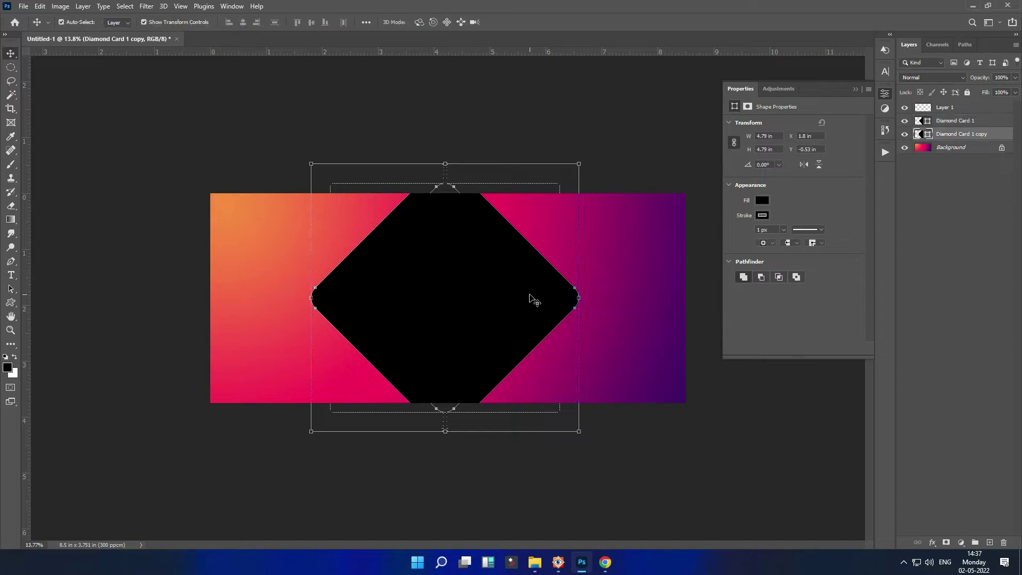
{"action": "key", "text": "3"}
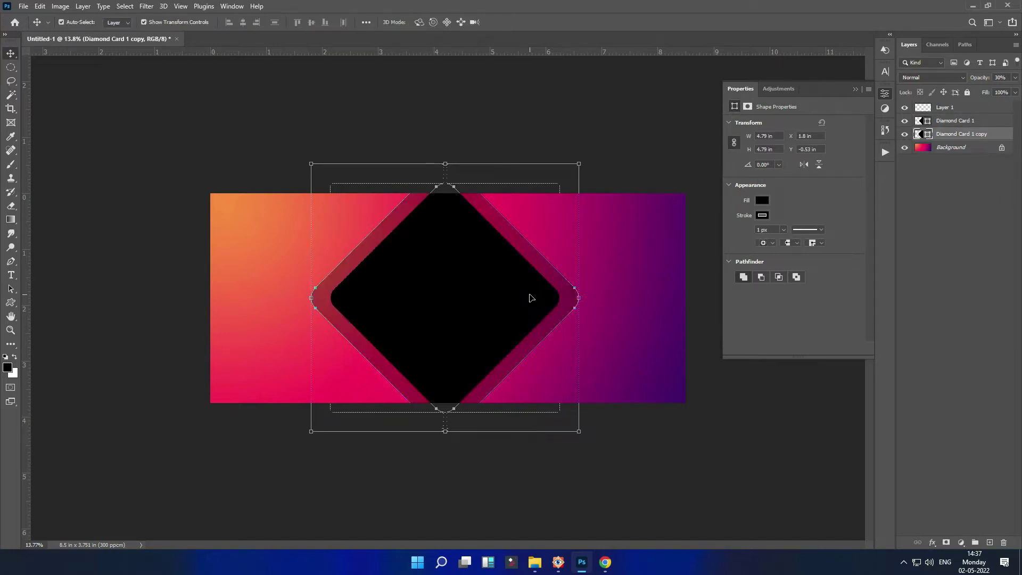
{"action": "scroll", "coordinate": [529, 297], "scroll_direction": "up", "scroll_amount": 1}
{"action": "left_click_drag", "start_coordinate": [294, 151], "coordinate": [302, 158]}
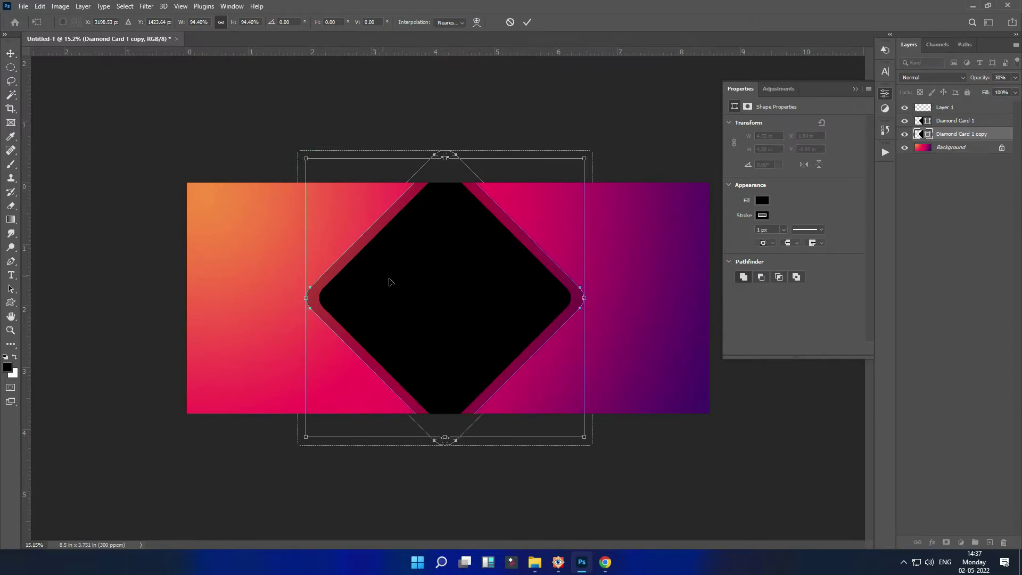
{"action": "key", "text": "Return"}
Give Diamond Card 1 a bright red 29 px outside Stroke effect
{"action": "left_click", "coordinate": [431, 296]}
{"action": "scroll", "coordinate": [431, 297], "scroll_direction": "down", "scroll_amount": 1}
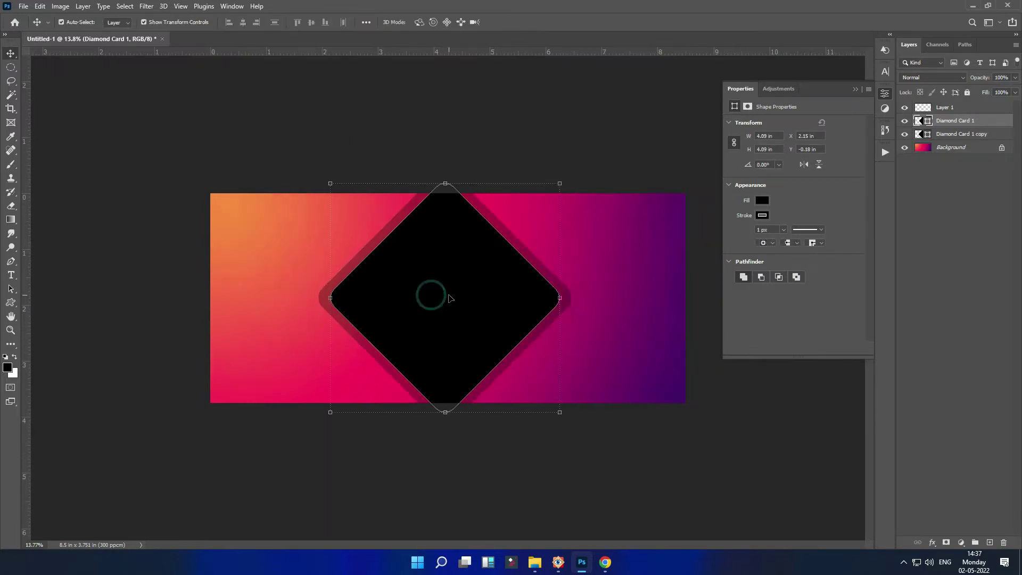
{"action": "left_click", "coordinate": [933, 542]}
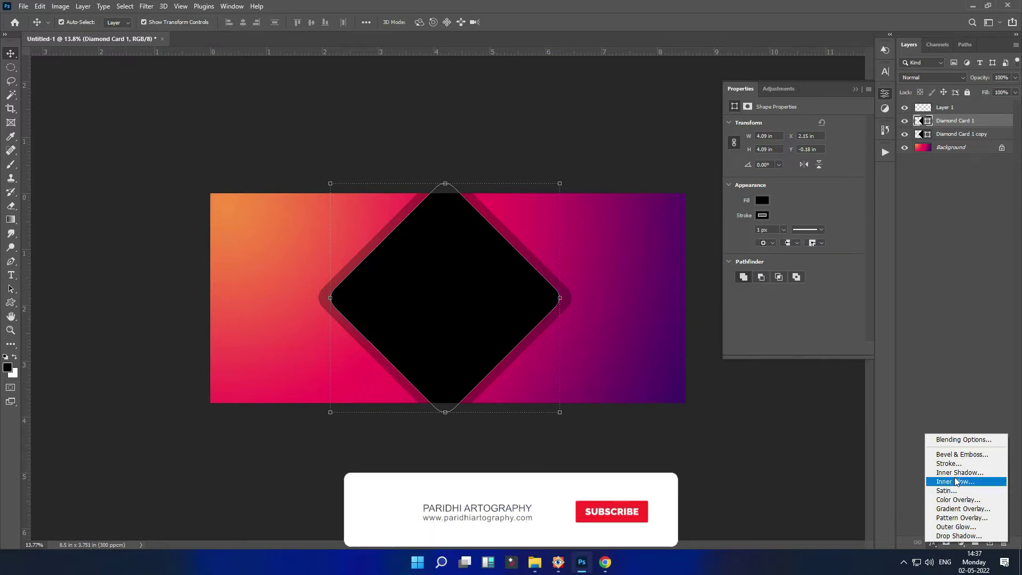
{"action": "left_click", "coordinate": [954, 462]}
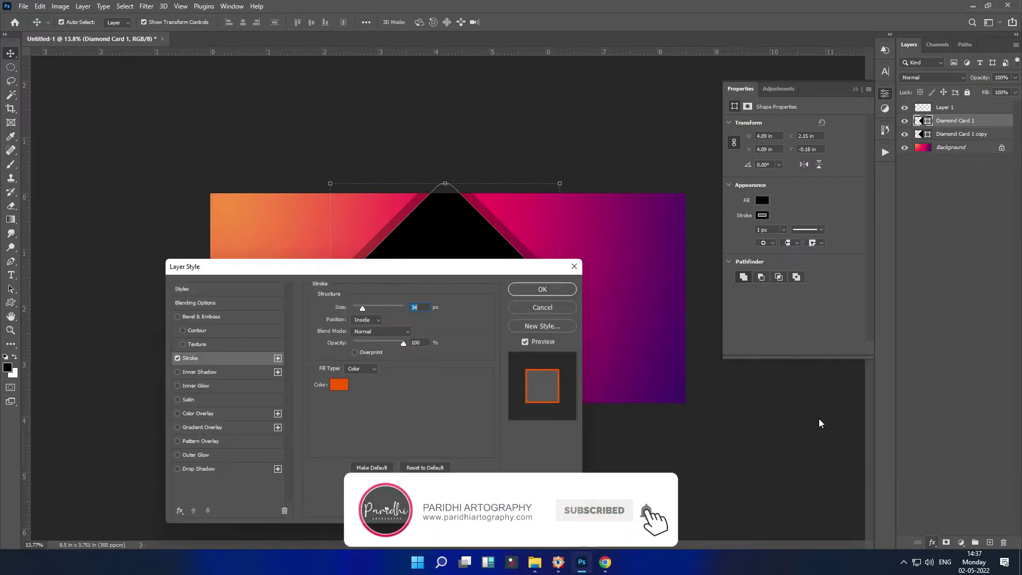
{"action": "mouse_move", "coordinate": [430, 273]}
{"action": "left_mouse_down"}
{"action": "mouse_move", "coordinate": [599, 291]}
{"action": "mouse_move", "coordinate": [591, 294]}
{"action": "left_mouse_up"}
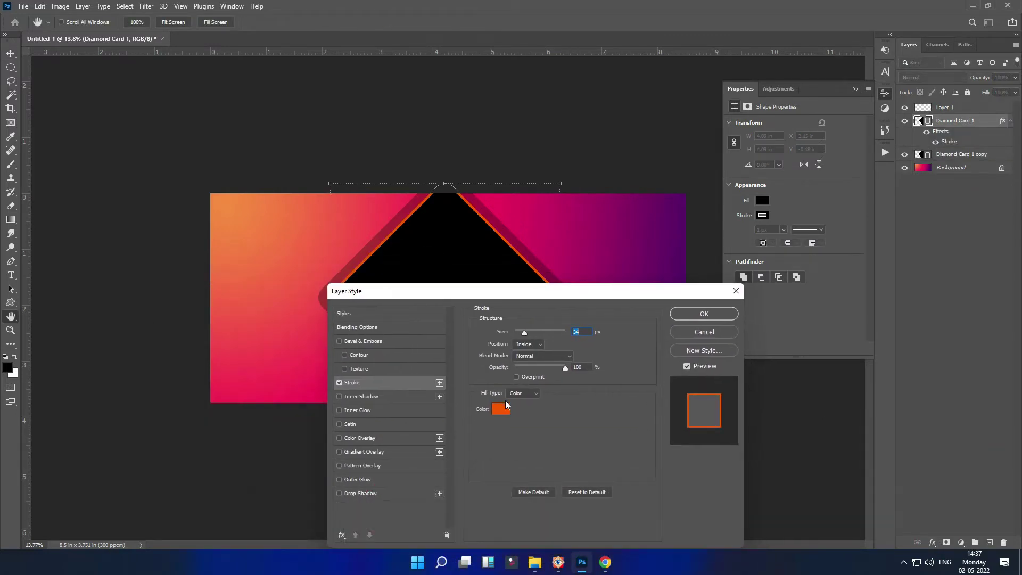
{"action": "left_click", "coordinate": [500, 409]}
{"action": "left_click", "coordinate": [287, 281]}
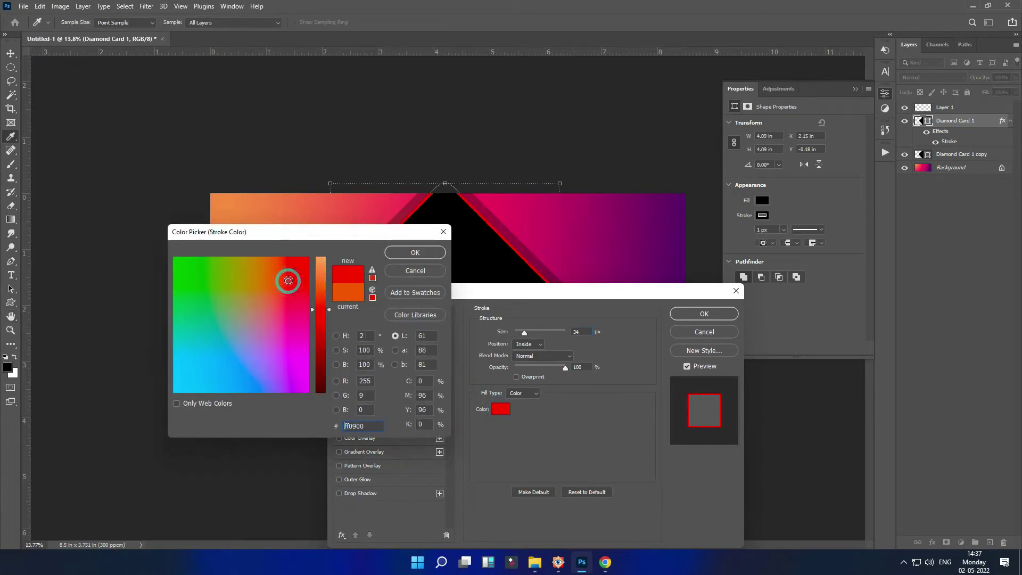
{"action": "left_click", "coordinate": [398, 256]}
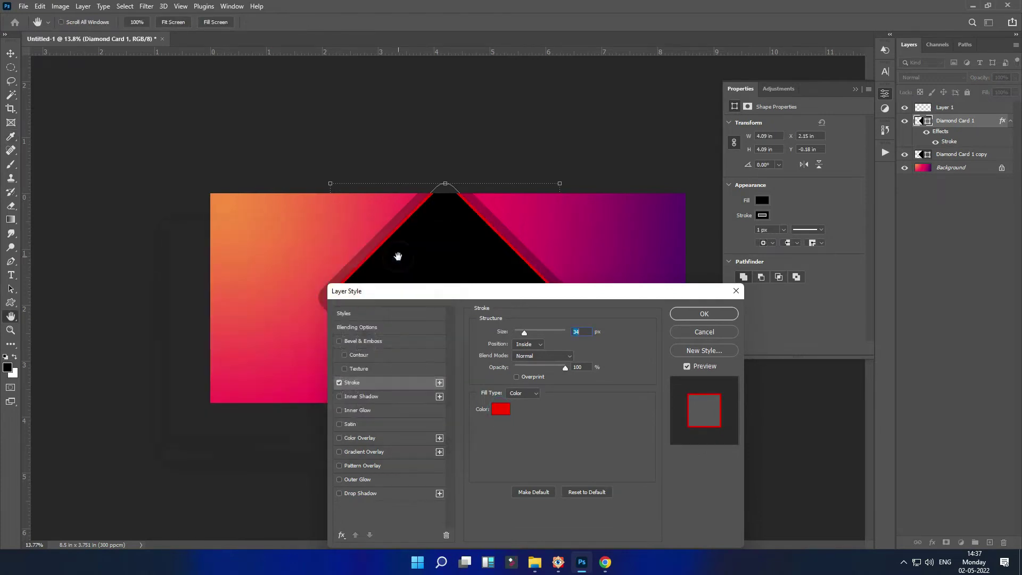
{"action": "mouse_move", "coordinate": [525, 331]}
{"action": "left_mouse_down"}
{"action": "mouse_move", "coordinate": [545, 330]}
{"action": "mouse_move", "coordinate": [523, 331]}
{"action": "left_mouse_up"}
{"action": "left_click", "coordinate": [528, 344]}
{"action": "left_click", "coordinate": [529, 346]}
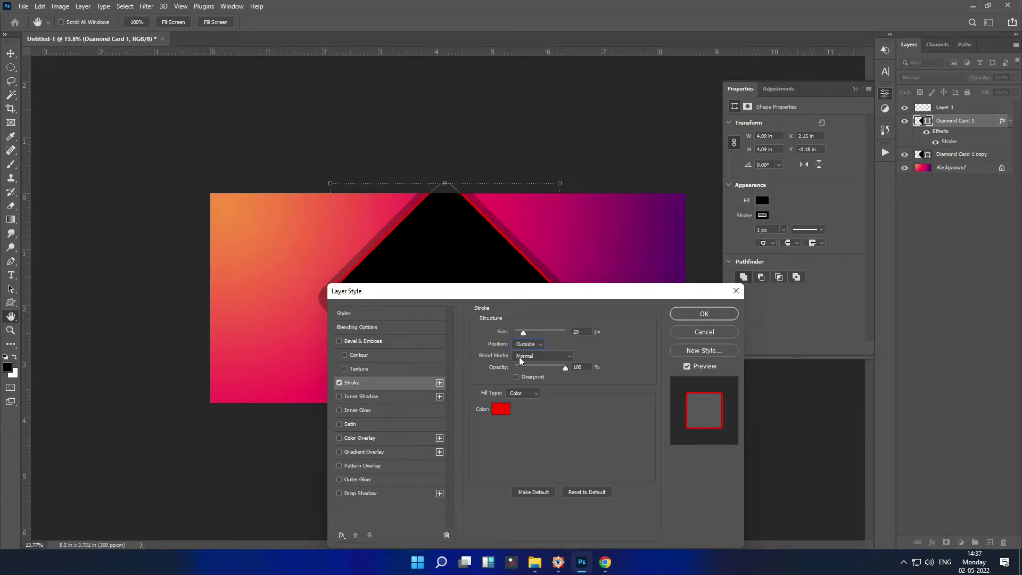
{"action": "left_click", "coordinate": [696, 318]}
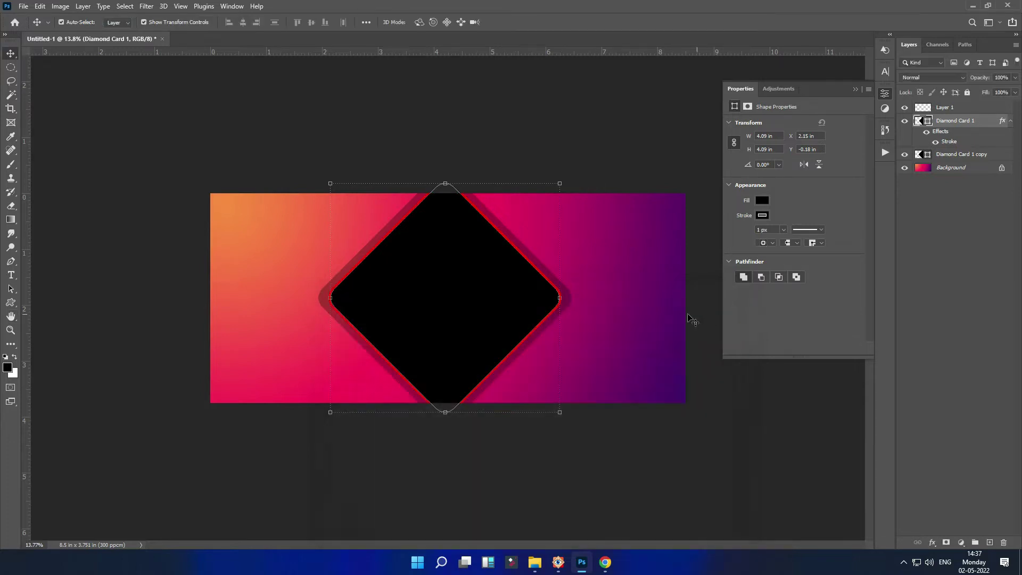
Zoom in to inspect the red outline, then reselect the Diamond Card 1 layer
{"action": "left_click", "coordinate": [654, 433]}
{"action": "scroll", "coordinate": [410, 262], "scroll_direction": "down", "scroll_amount": 1}
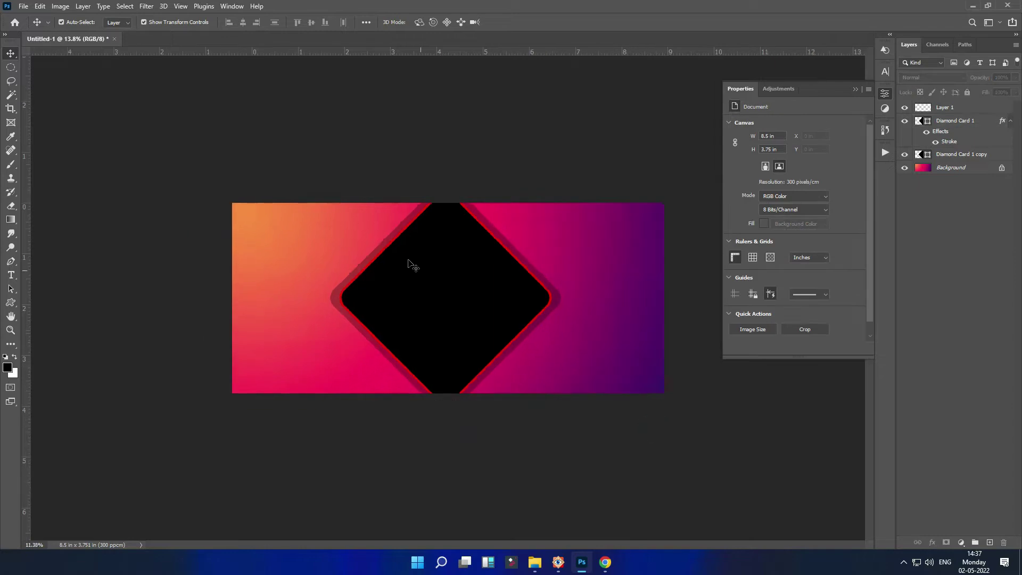
{"action": "scroll", "coordinate": [463, 287], "scroll_direction": "up", "scroll_amount": 1}
{"action": "scroll", "coordinate": [453, 320], "scroll_direction": "up", "scroll_amount": 1}
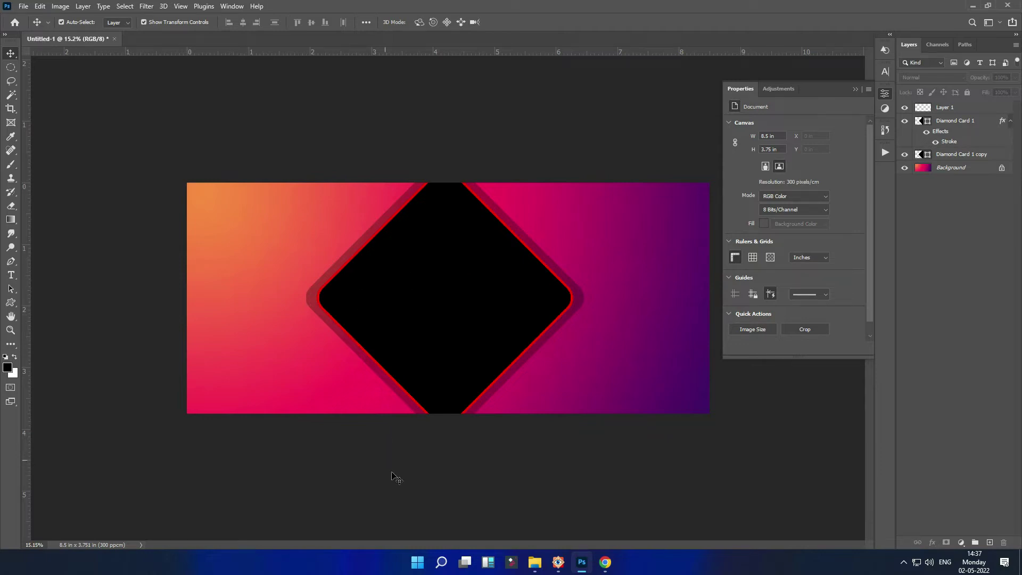
{"action": "scroll", "coordinate": [423, 322], "scroll_direction": "down", "scroll_amount": 1}
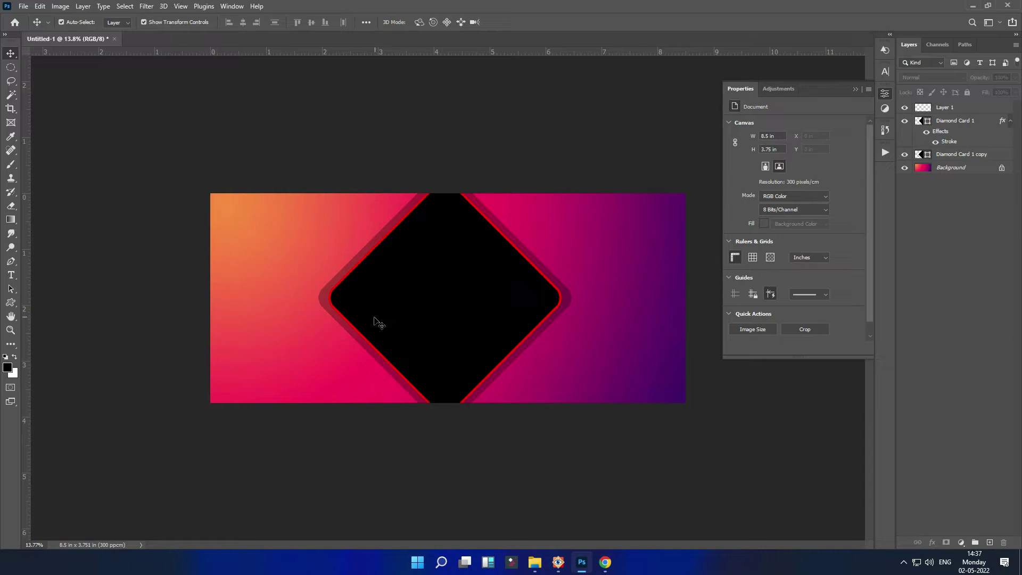
{"action": "left_click", "coordinate": [445, 286]}
{"action": "scroll", "coordinate": [445, 286], "scroll_direction": "up", "scroll_amount": 1}
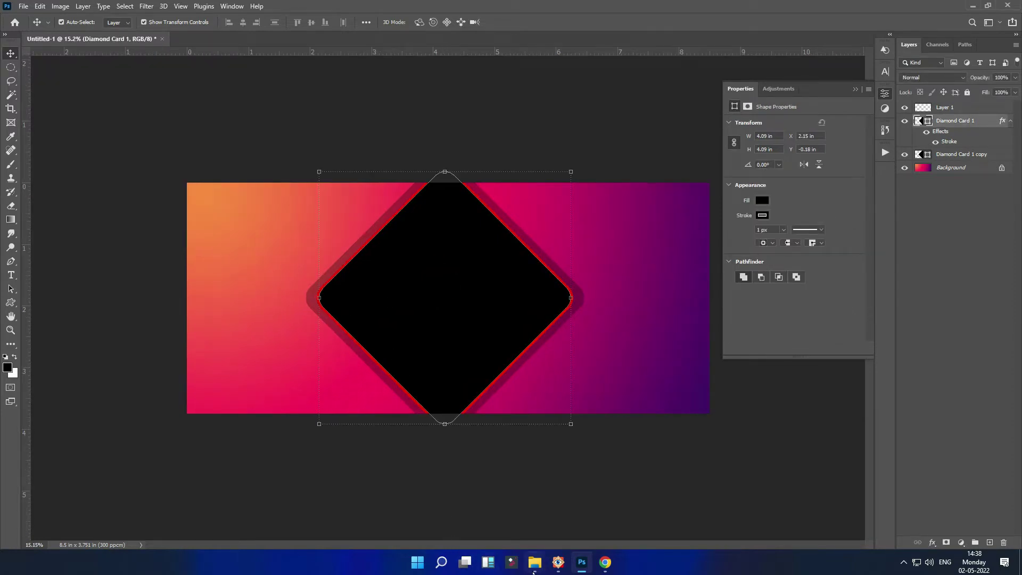
Place the DSC_0012 kids photo from the album folder onto the canvas
{"action": "mouse_move", "coordinate": [534, 562]}
{"action": "left_click", "coordinate": [492, 519]}
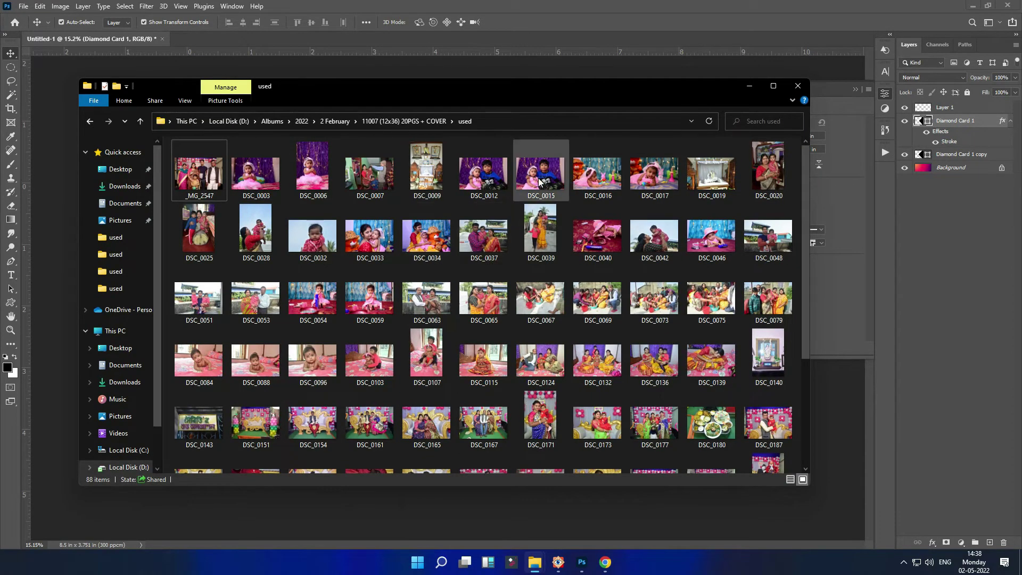
{"action": "left_click", "coordinate": [483, 173]}
{"action": "left_click_drag", "start_coordinate": [491, 86], "coordinate": [442, 273]}
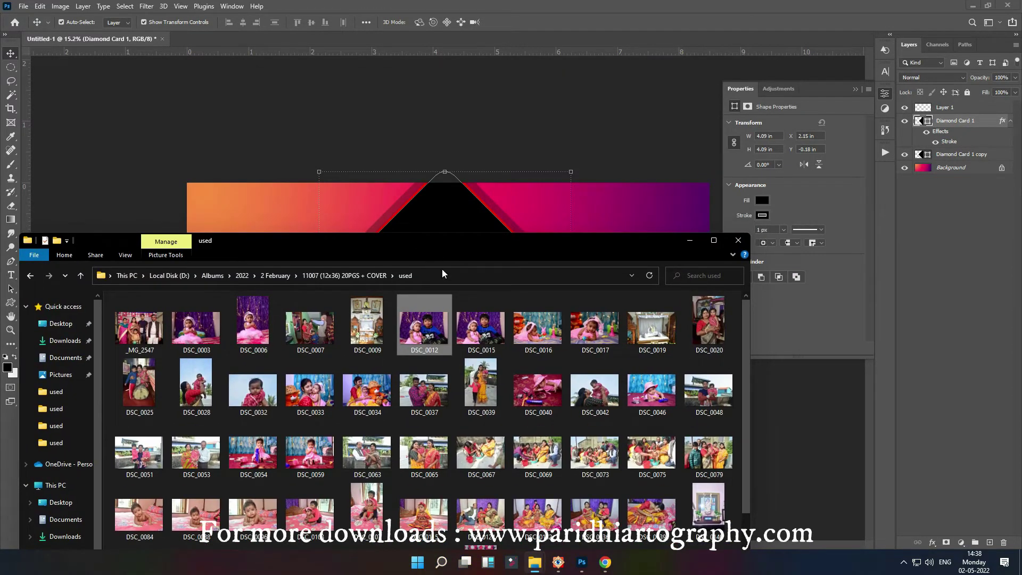
{"action": "left_click_drag", "start_coordinate": [415, 335], "coordinate": [456, 225]}
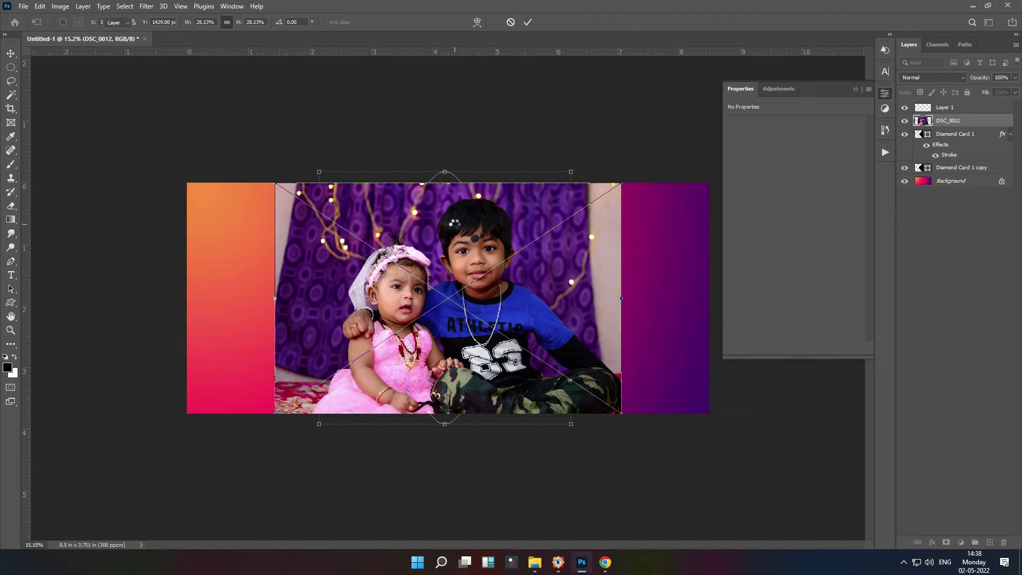
{"action": "key", "text": "Return"}
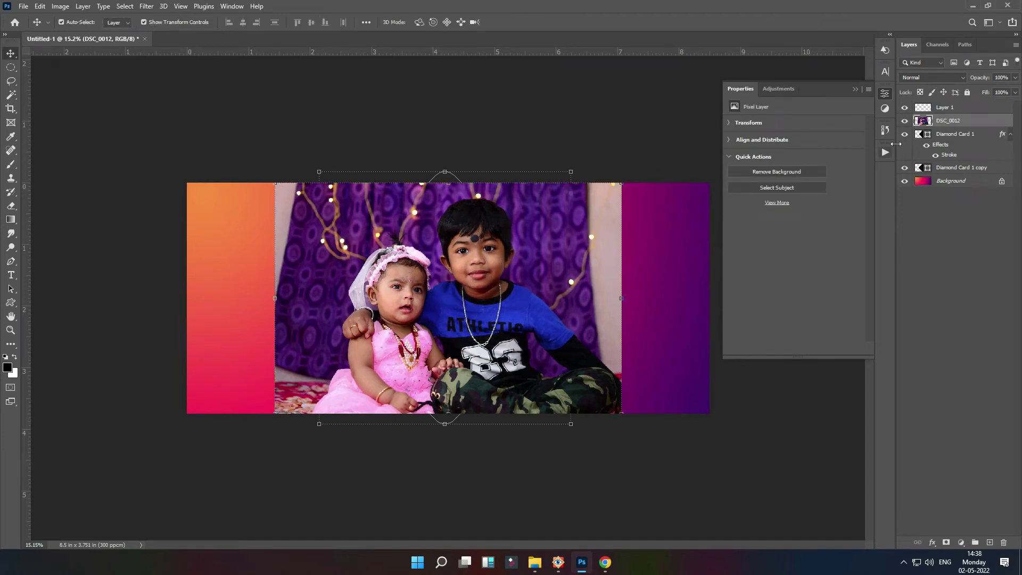
Clip the DSC_0012 layer to the diamond with Create Clipping Mask
{"action": "right_click", "coordinate": [954, 122]}
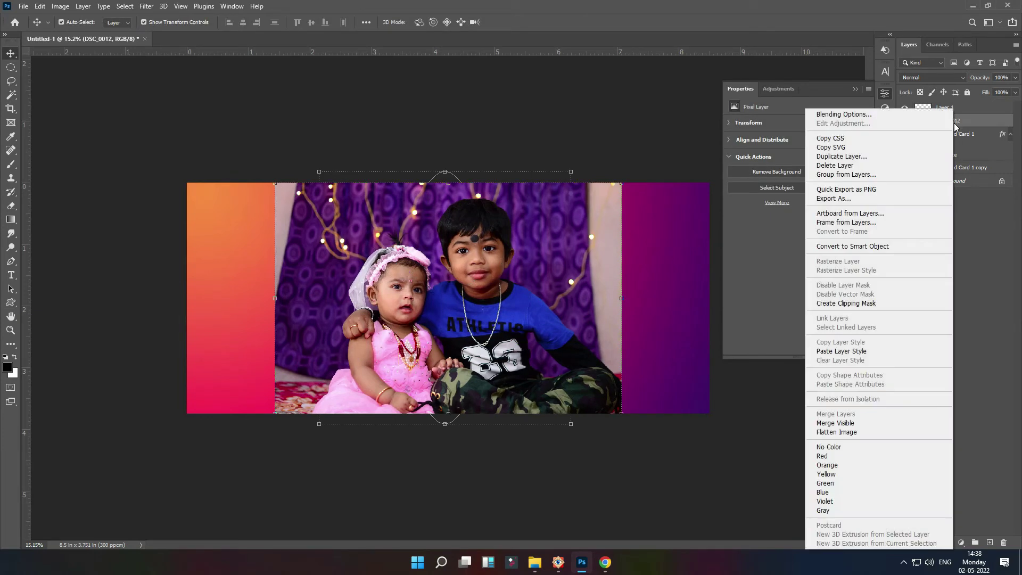
{"action": "left_click", "coordinate": [847, 304]}
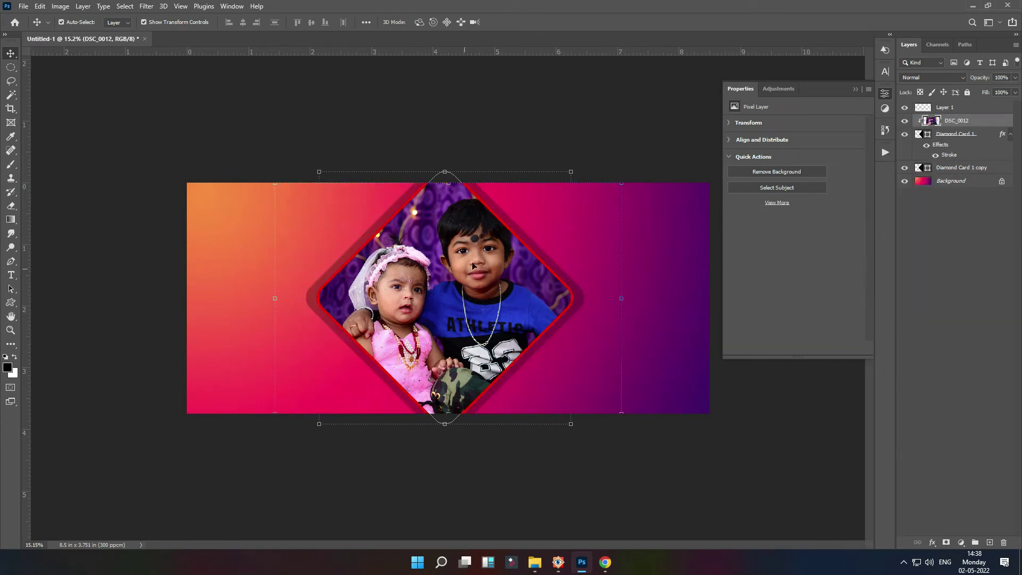
{"action": "scroll", "coordinate": [462, 253], "scroll_direction": "down", "scroll_amount": 1}
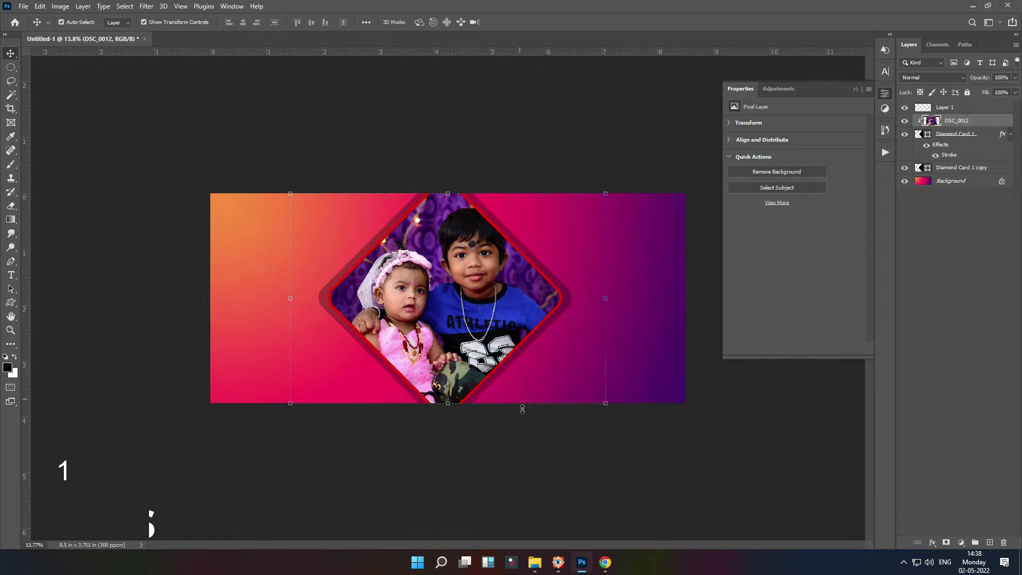
{"action": "scroll", "coordinate": [445, 300], "scroll_direction": "up", "scroll_amount": 1}
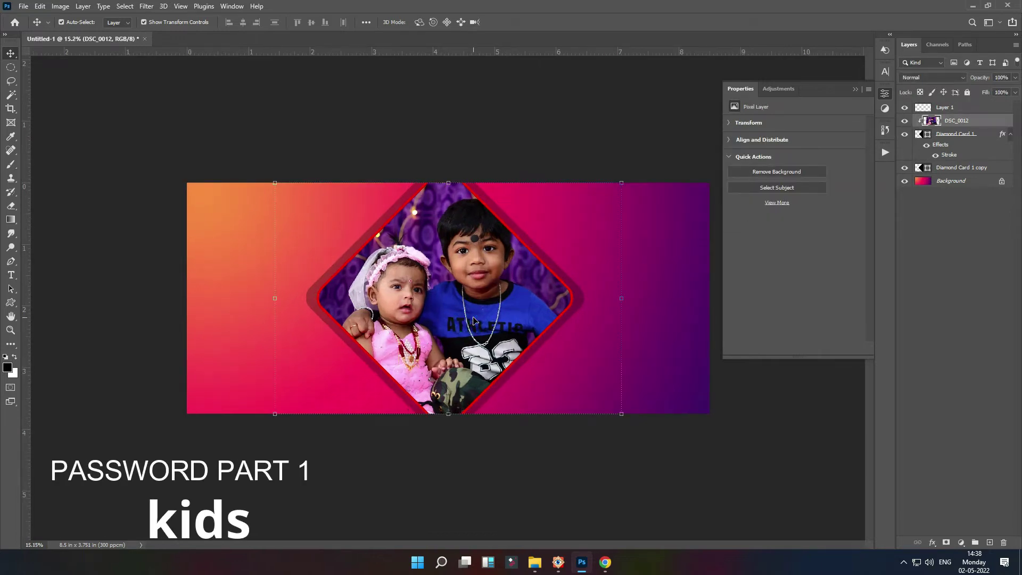
Brighten the kids photo with Levels midtone 1.42 and Brightness 11, then deselect
{"action": "key", "text": "ctrl+l"}
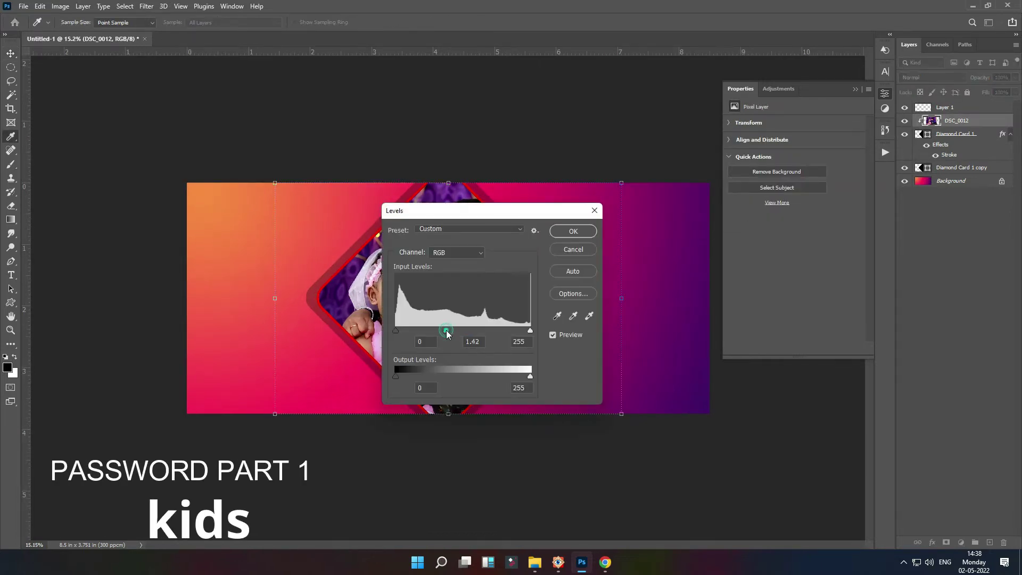
{"action": "key", "text": "Return"}
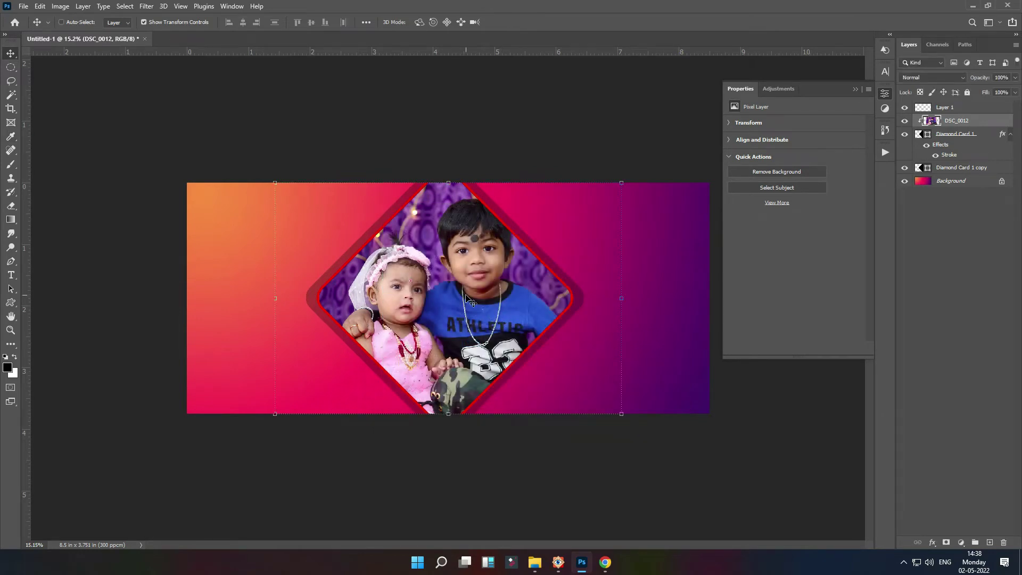
{"action": "key", "text": "ctrl+alt+b"}
{"action": "left_click", "coordinate": [690, 200]}
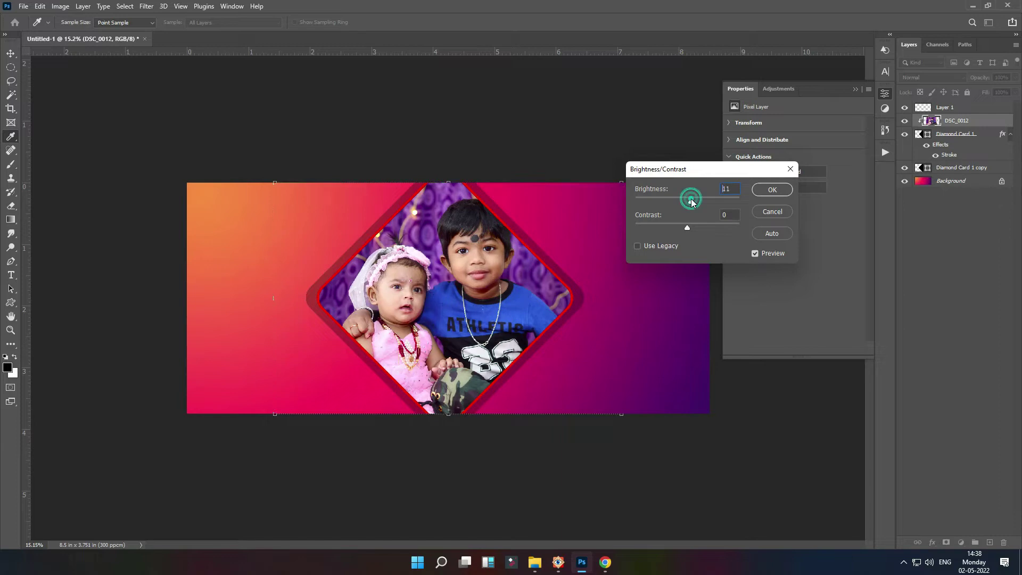
{"action": "left_click", "coordinate": [689, 227]}
{"action": "key", "text": "Return"}
{"action": "left_click", "coordinate": [602, 313]}
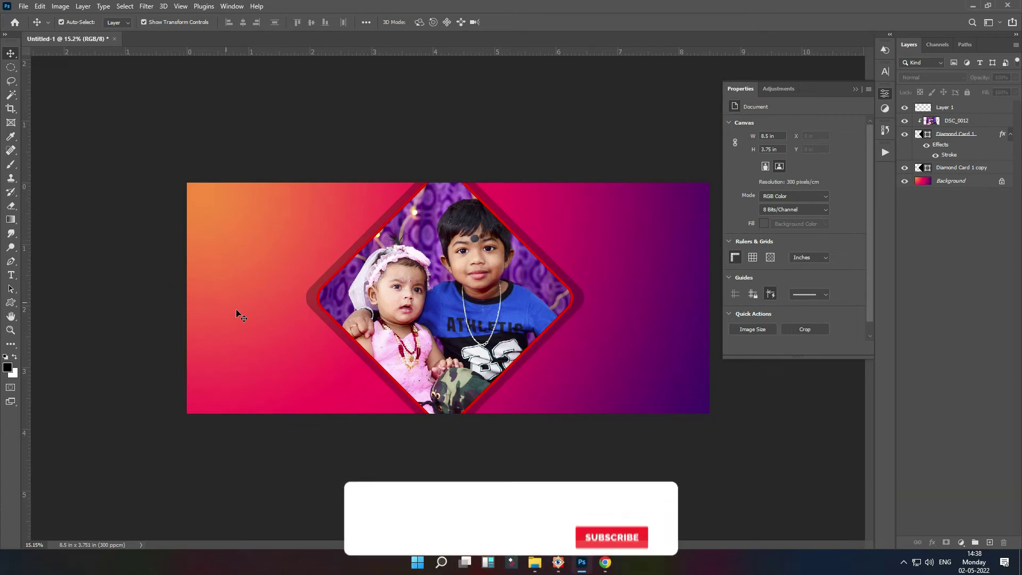
Place DSC_0006 enlarged on the left, moved down two layers to sit just above Background
{"action": "left_click", "coordinate": [534, 562]}
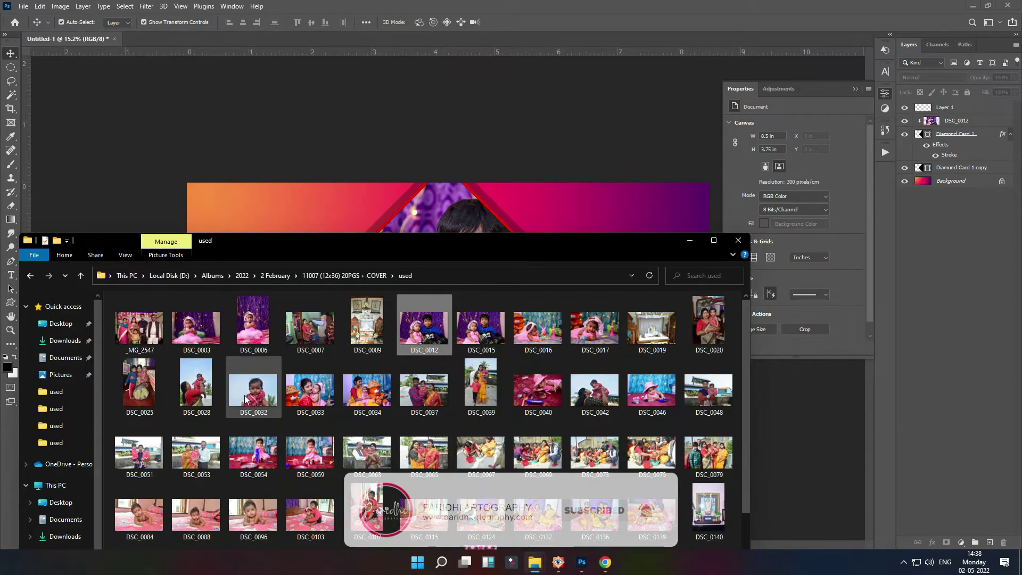
{"action": "mouse_move", "coordinate": [250, 327]}
{"action": "left_mouse_down"}
{"action": "mouse_move", "coordinate": [257, 236]}
{"action": "mouse_move", "coordinate": [279, 265]}
{"action": "left_mouse_up"}
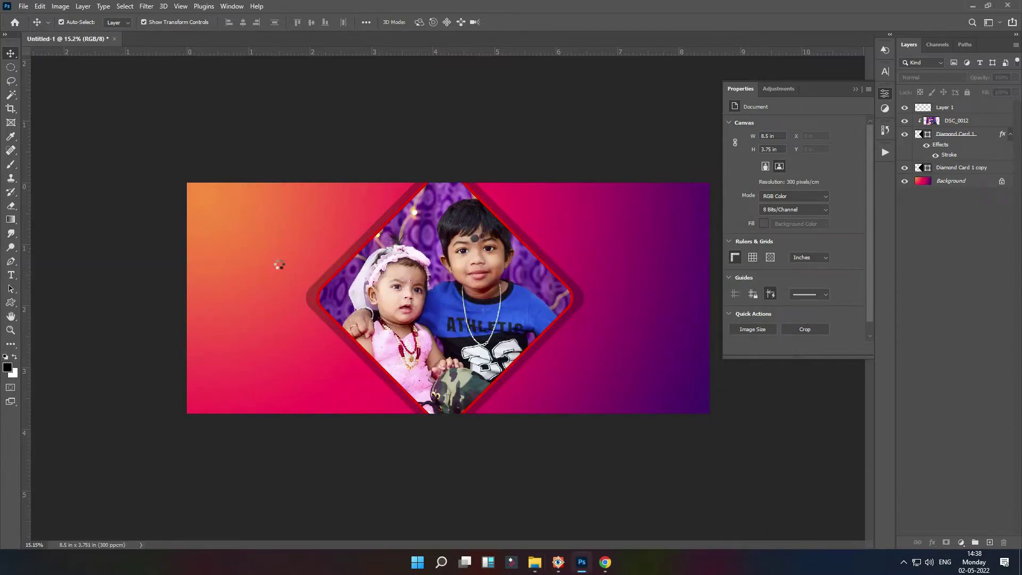
{"action": "left_click_drag", "start_coordinate": [294, 206], "coordinate": [287, 221]}
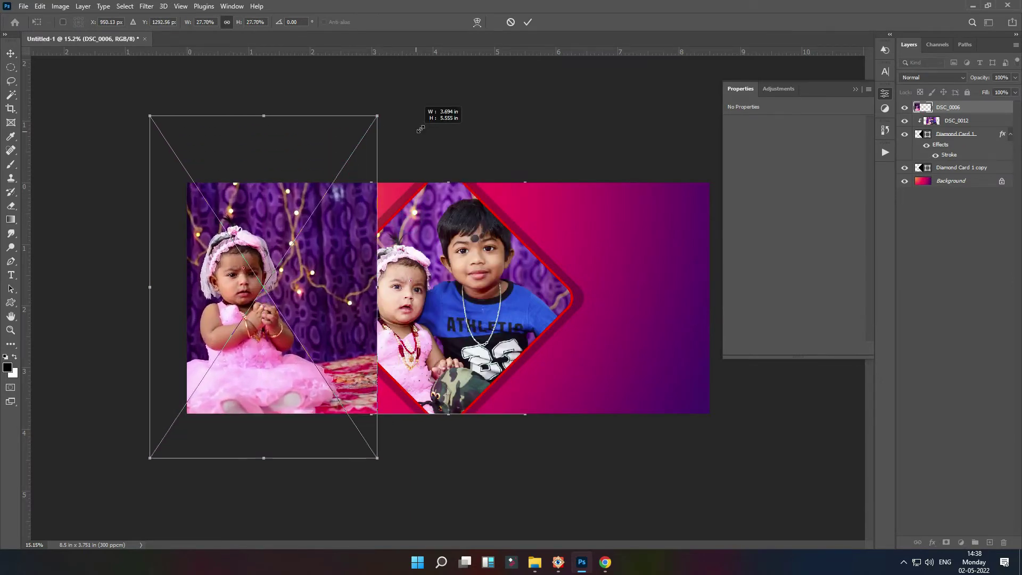
{"action": "left_click_drag", "start_coordinate": [337, 174], "coordinate": [449, 114]}
{"action": "left_click_drag", "start_coordinate": [318, 256], "coordinate": [340, 239]}
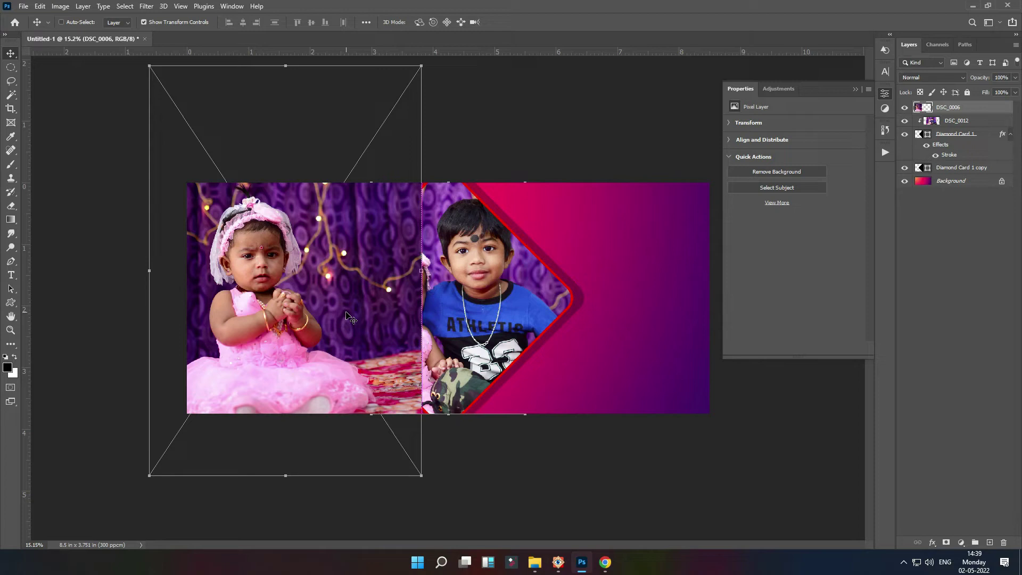
{"action": "key", "text": "ctrl+bracketleft"}
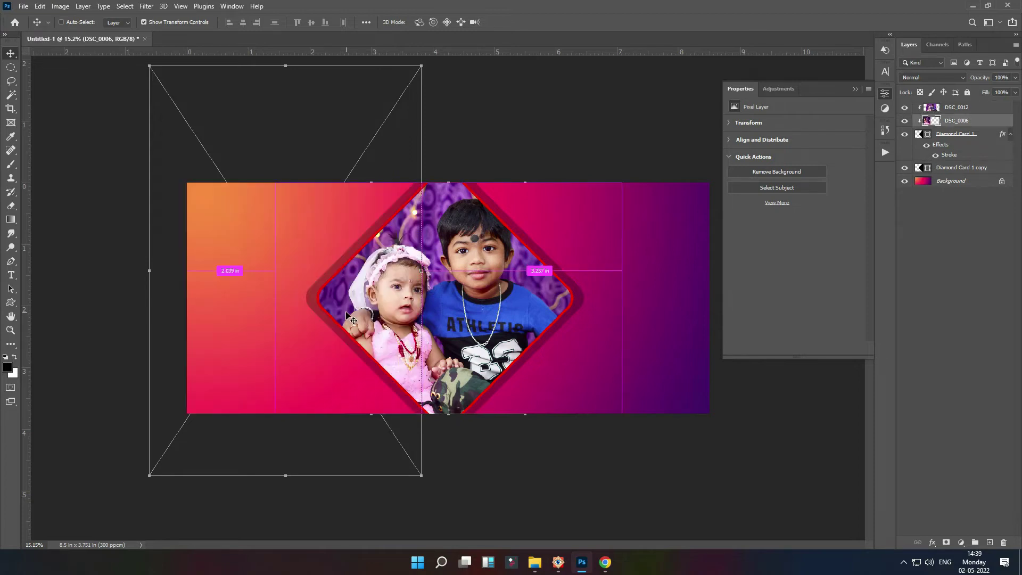
{"action": "key", "text": "ctrl+bracketleft"}
{"action": "key", "text": "ctrl+bracketleft"}
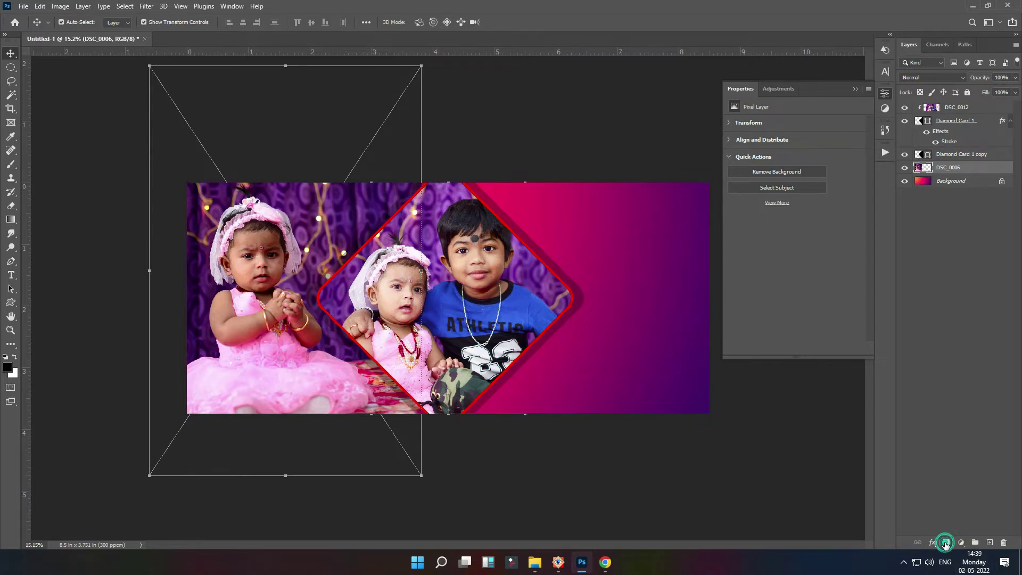
Add a black layer mask and paint white with a 1900 brush to reveal the baby
{"action": "left_click", "coordinate": [945, 543], "text": "alt"}
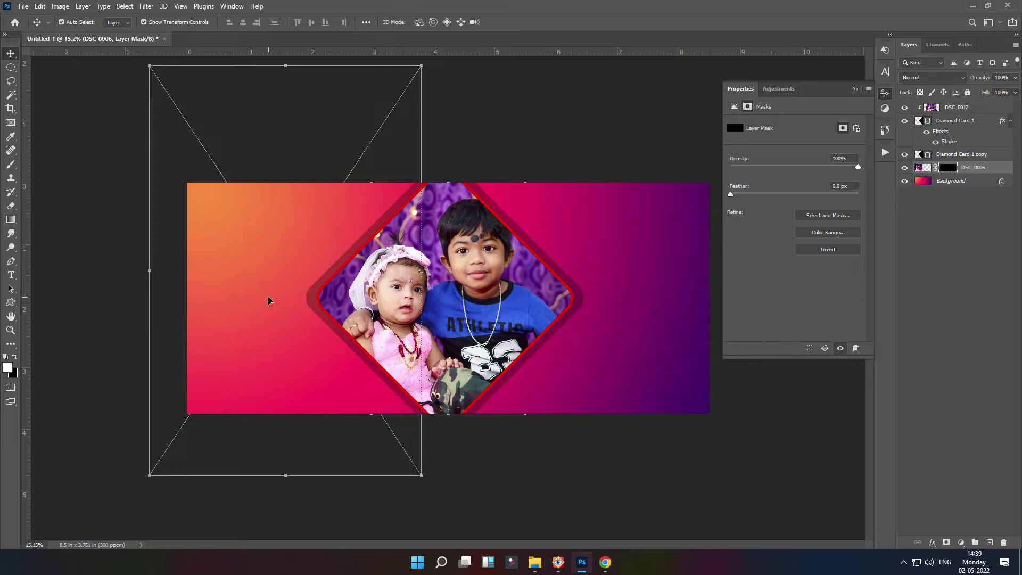
{"action": "key", "text": "b"}
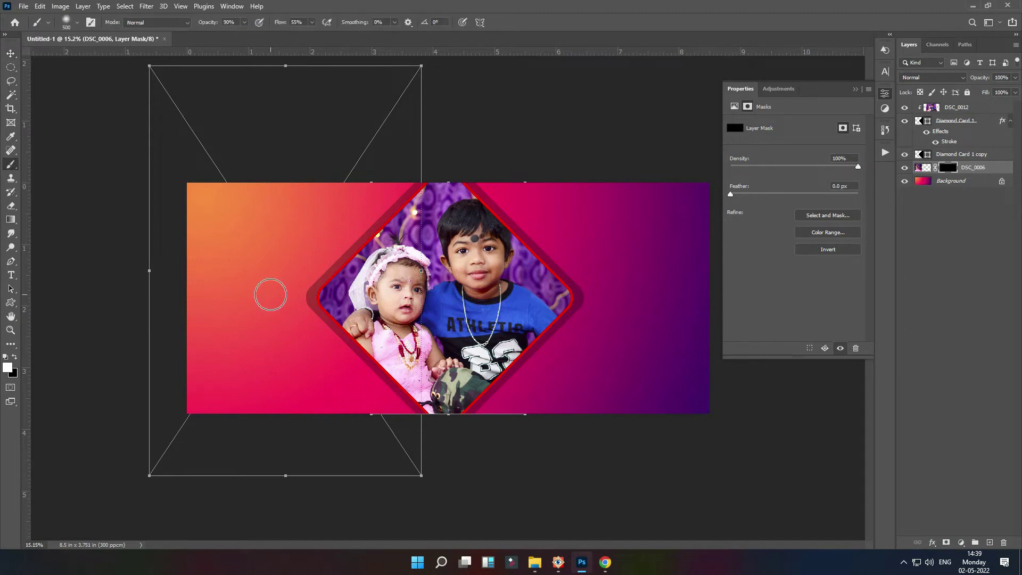
{"action": "key", "text": "bracketright"}
{"action": "key", "text": "bracketright"}
{"action": "key", "text": "bracketright"}
{"action": "mouse_move", "coordinate": [269, 264]}
{"action": "left_mouse_down"}
{"action": "mouse_move", "coordinate": [290, 335]}
{"action": "mouse_move", "coordinate": [293, 304]}
{"action": "left_mouse_up"}
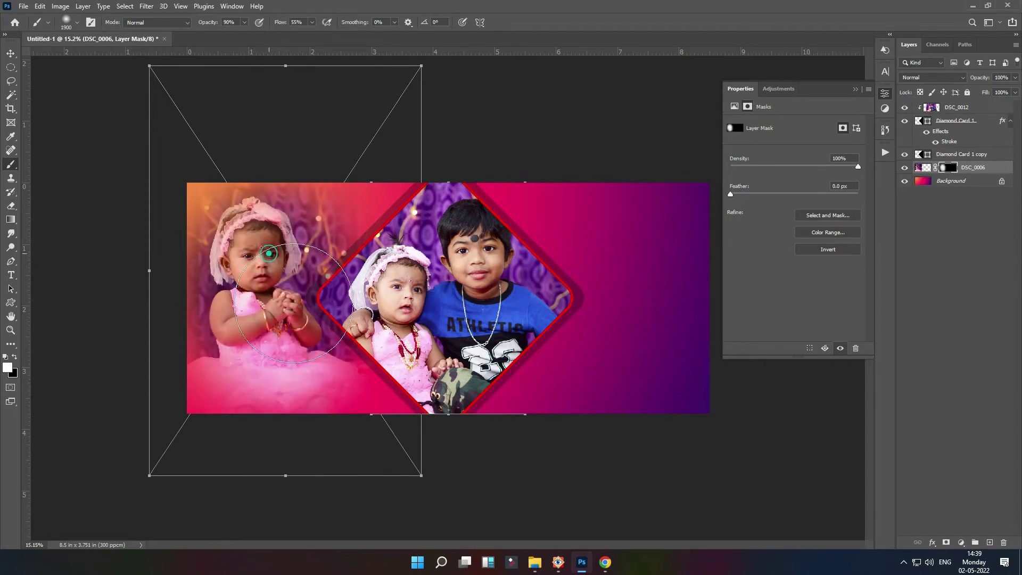
Set the baby photo's blend mode to Screen and close the properties panel
{"action": "key", "text": "v"}
{"action": "key", "text": "ctrl+minus"}
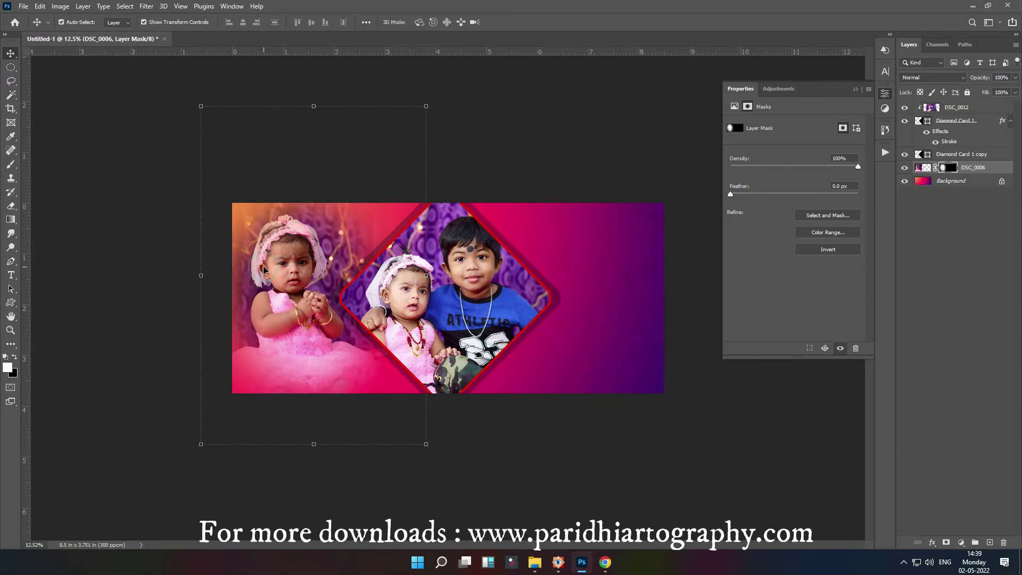
{"action": "left_click", "coordinate": [924, 79]}
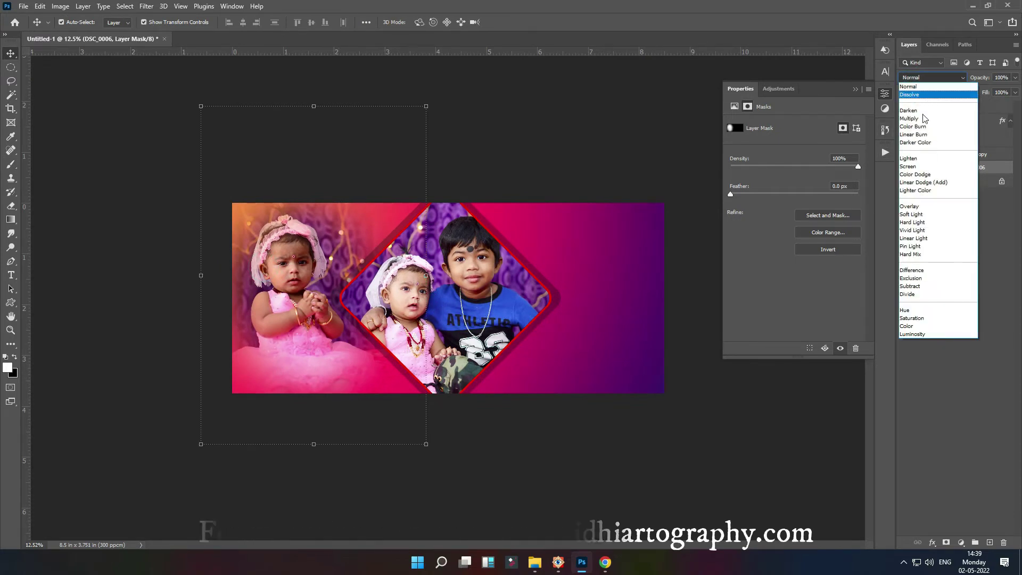
{"action": "left_click", "coordinate": [916, 166]}
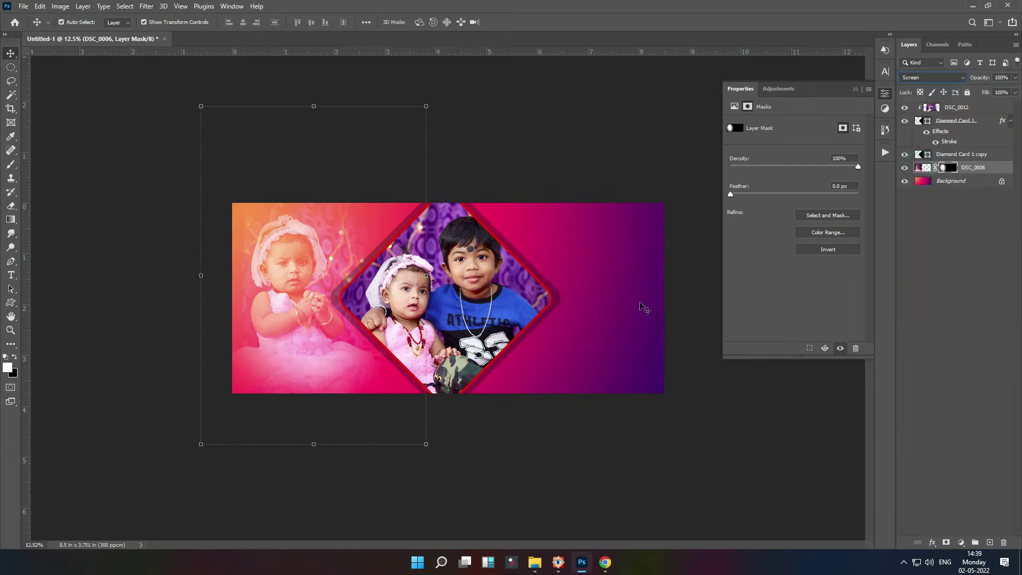
{"action": "left_click", "coordinate": [582, 383]}
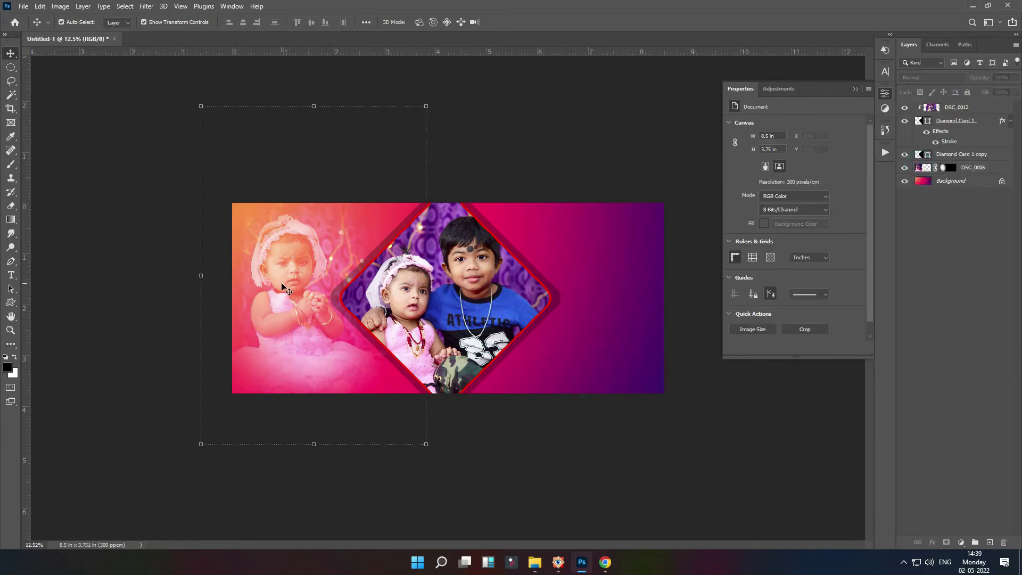
{"action": "left_click", "coordinate": [850, 89]}
Start a text layer right of the diamond with a light pink text colour
{"action": "key", "text": "ctrl+plus"}
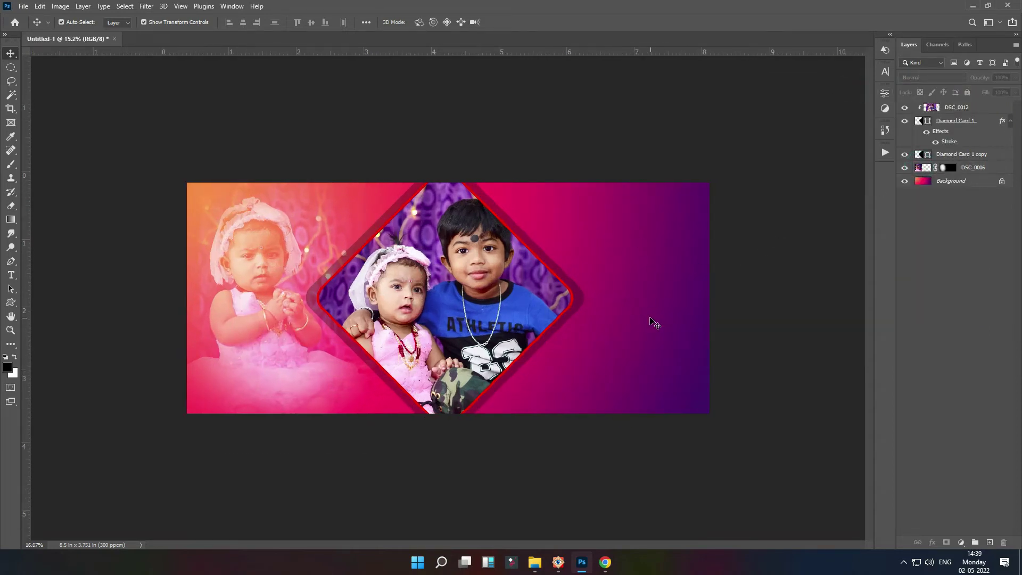
{"action": "left_click", "coordinate": [11, 276]}
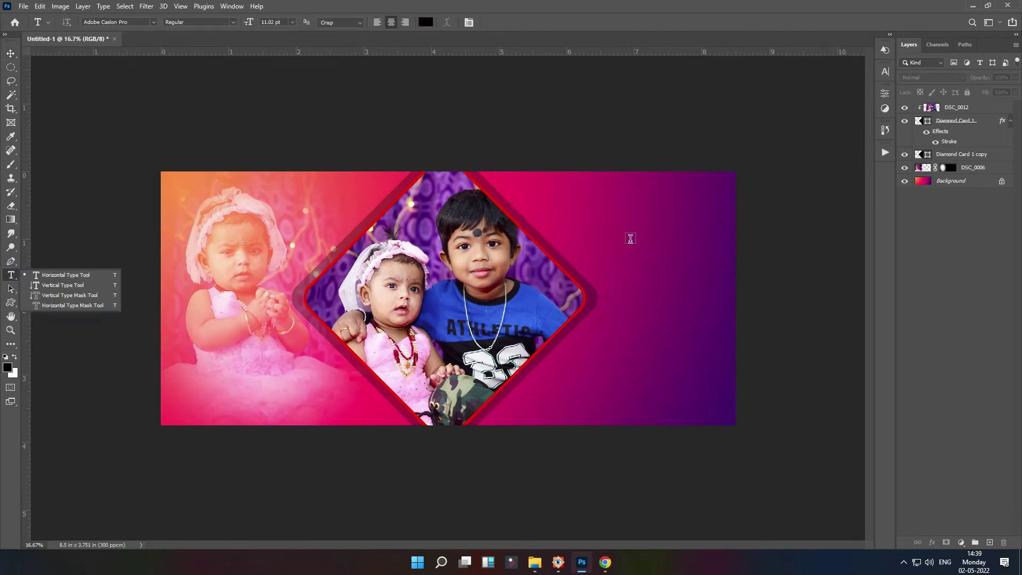
{"action": "left_click", "coordinate": [630, 239]}
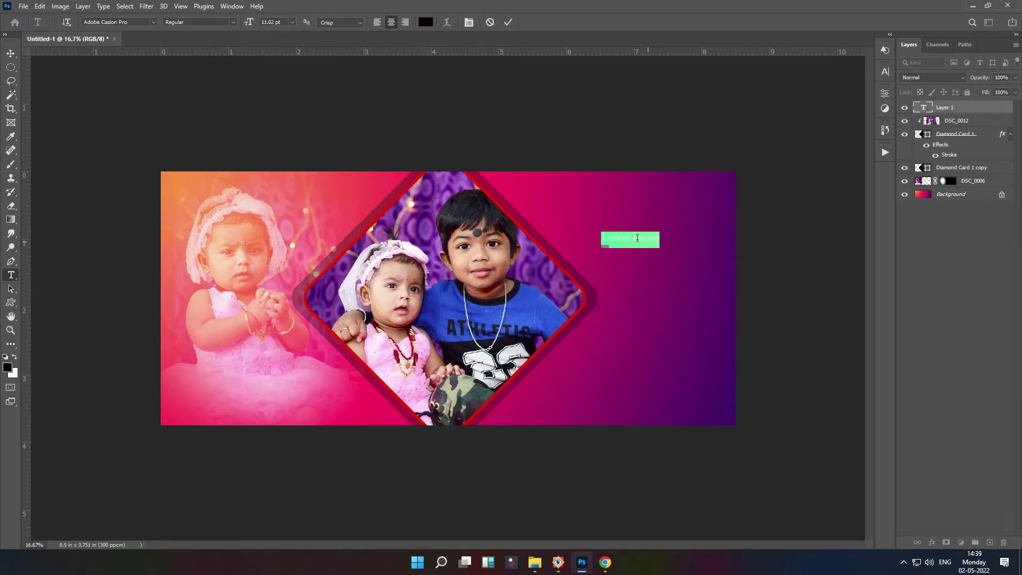
{"action": "left_click", "coordinate": [425, 22]}
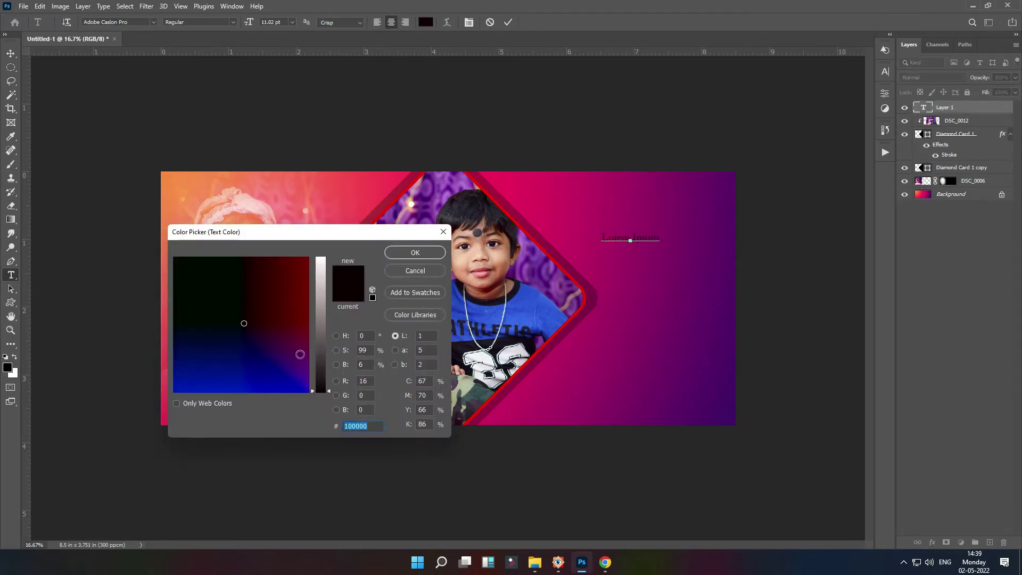
{"action": "left_click_drag", "start_coordinate": [321, 273], "coordinate": [321, 269]}
{"action": "left_click", "coordinate": [254, 314]}
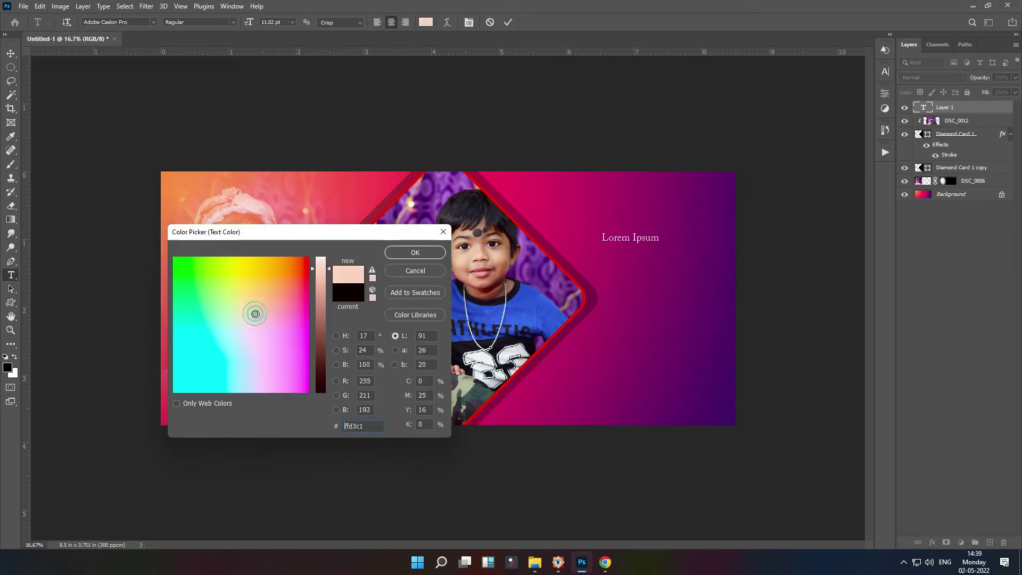
{"action": "left_click_drag", "start_coordinate": [270, 331], "coordinate": [257, 326]}
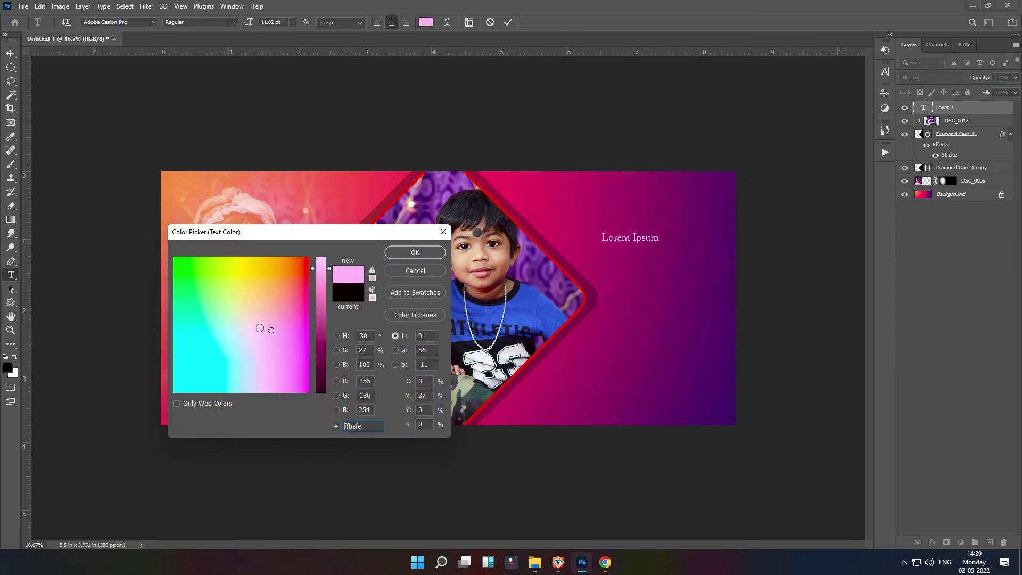
{"action": "left_click", "coordinate": [412, 252]}
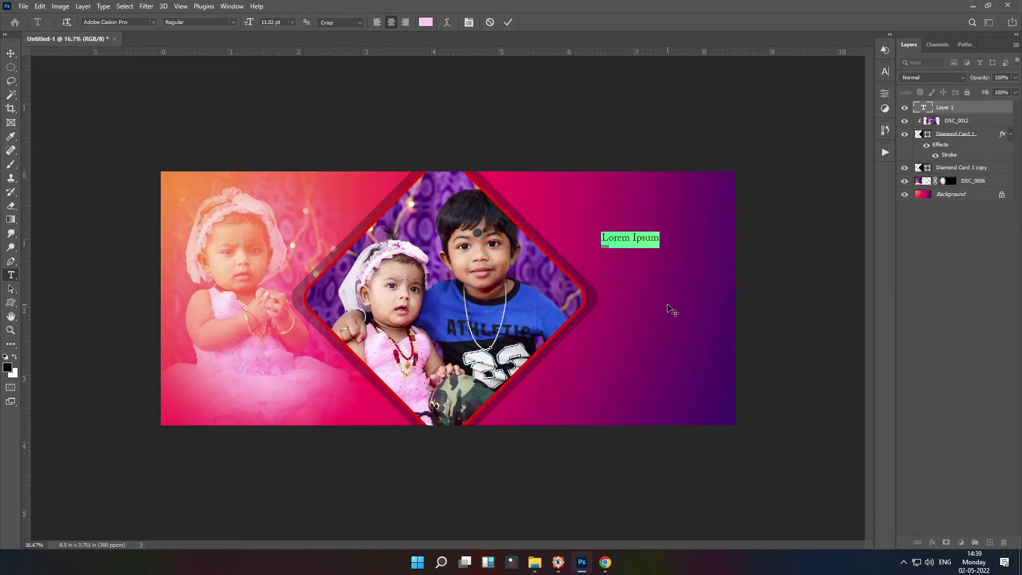
Type 'Happy Birth Day' as three stacked lines and select all of it
{"action": "type", "text": "Ha"}
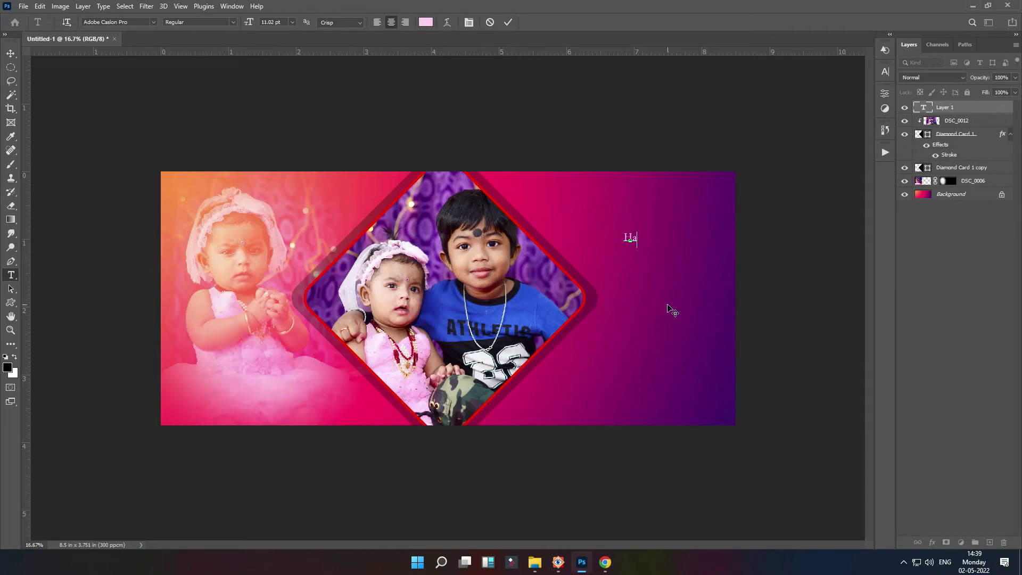
{"action": "type", "text": "pp"}
{"action": "type", "text": "y "}
{"action": "type", "text": "Bir"}
{"action": "type", "text": "th"}
{"action": "key", "text": "Return"}
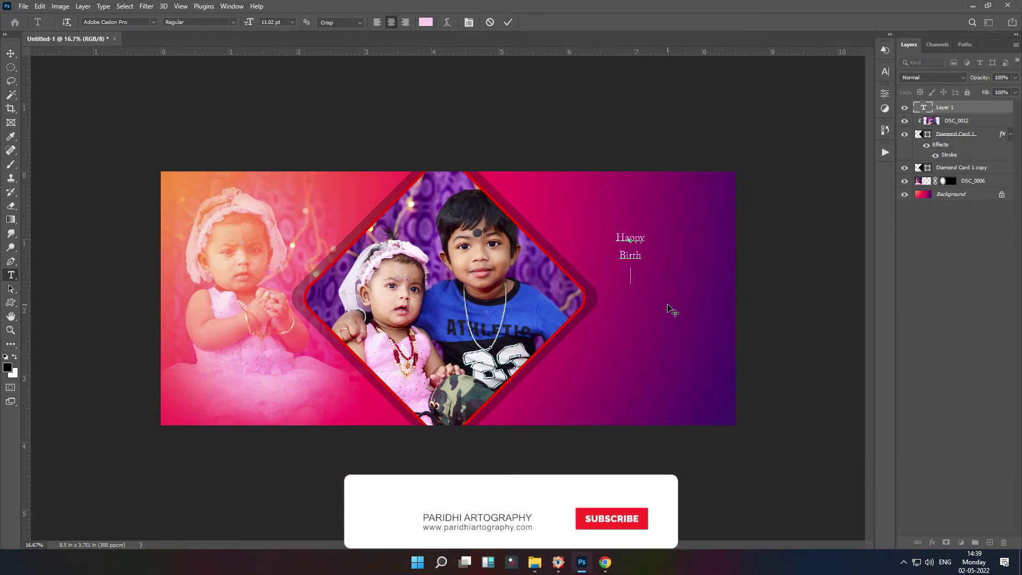
{"action": "type", "text": "Day"}
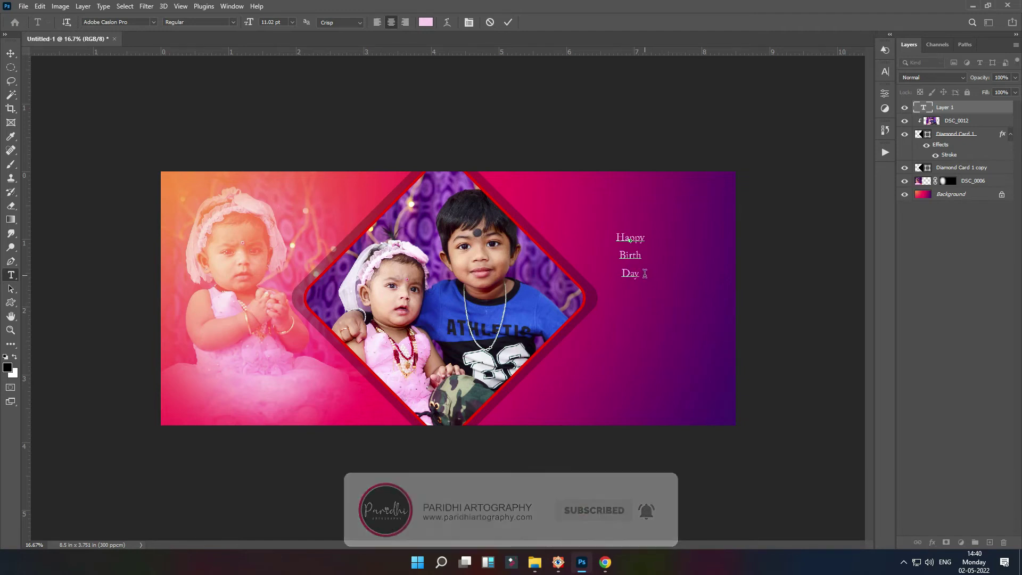
{"action": "left_click_drag", "start_coordinate": [642, 276], "coordinate": [599, 220]}
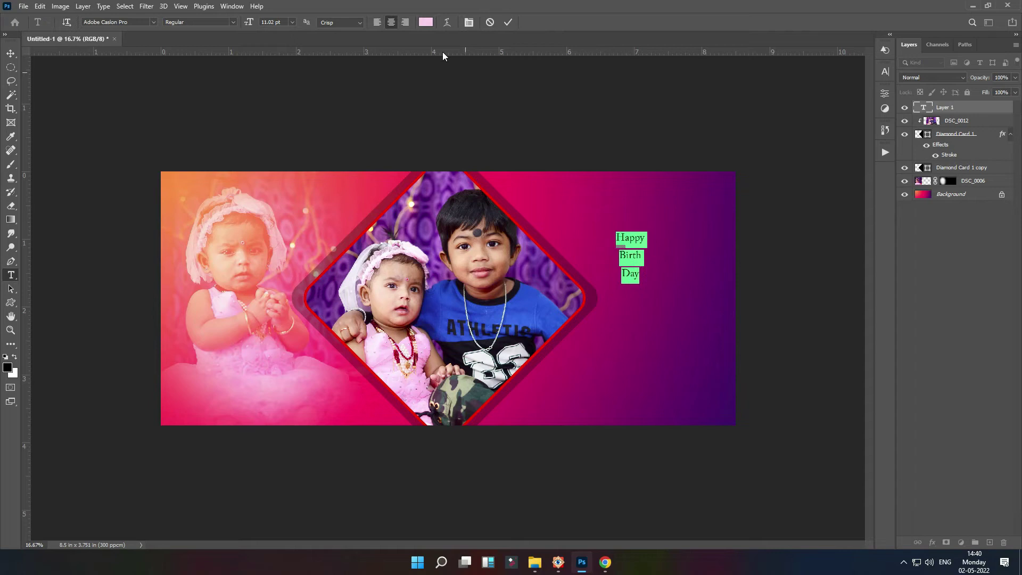
Set the greeting font to Hermes Black and the word Birth to 24 pt
{"action": "left_click", "coordinate": [153, 22]}
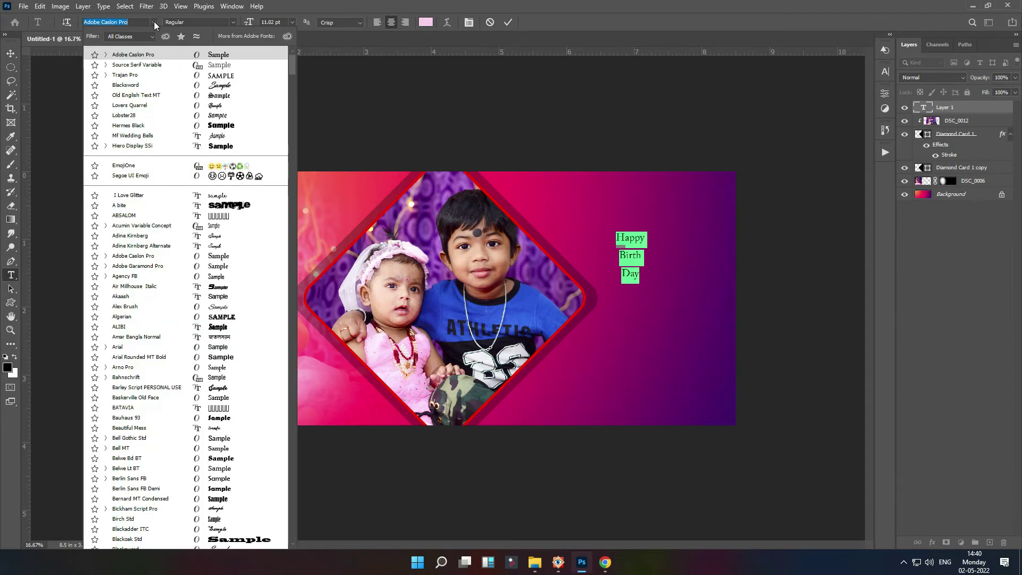
{"action": "left_click", "coordinate": [219, 125]}
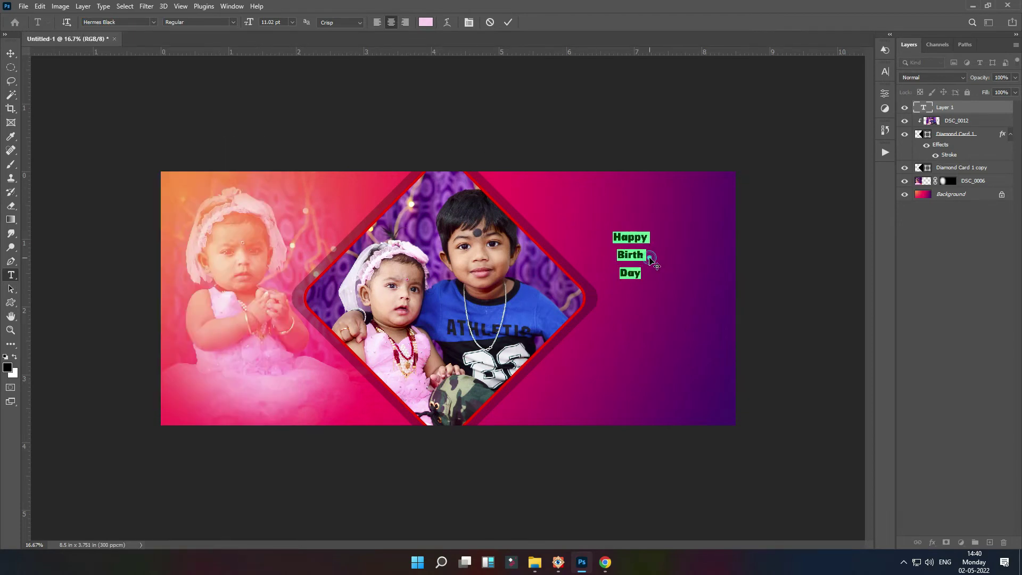
{"action": "double_click", "coordinate": [644, 256]}
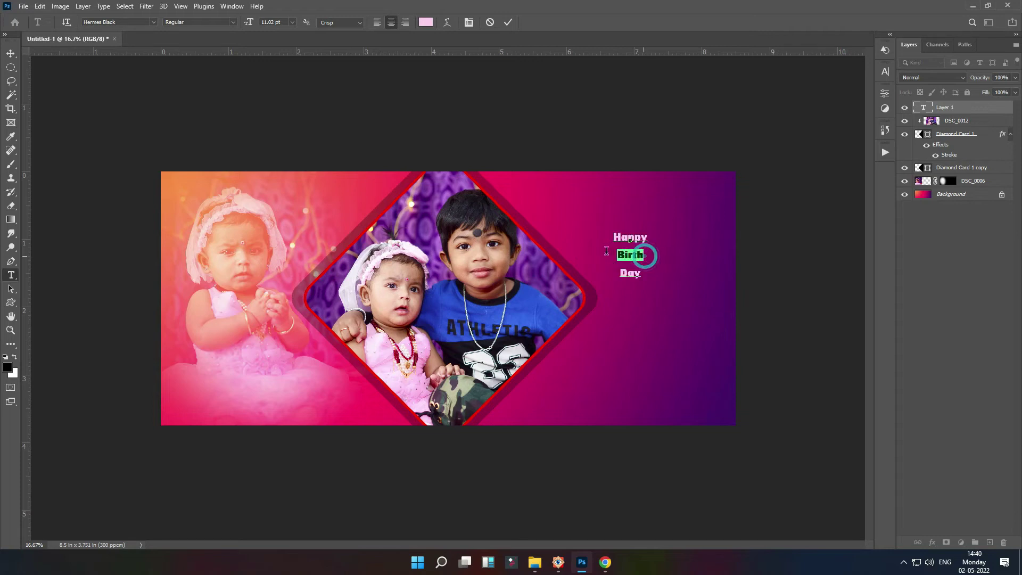
{"action": "left_click", "coordinate": [291, 24]}
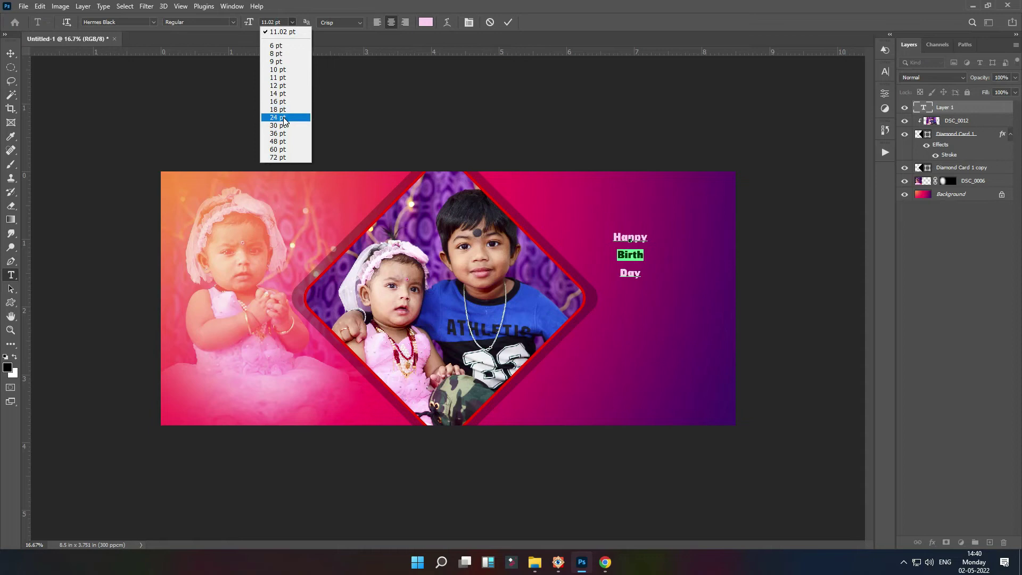
{"action": "left_click", "coordinate": [284, 118]}
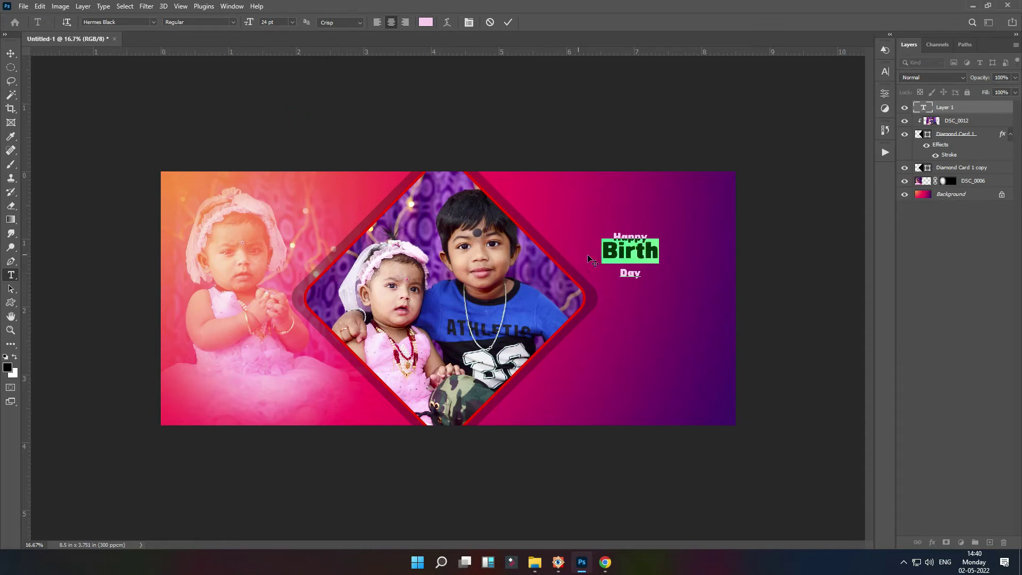
Select the words Birth and Day in the greeting
{"action": "left_click", "coordinate": [644, 275]}
{"action": "left_click_drag", "start_coordinate": [643, 274], "coordinate": [615, 273]}
{"action": "left_click", "coordinate": [606, 264], "text": "shift"}
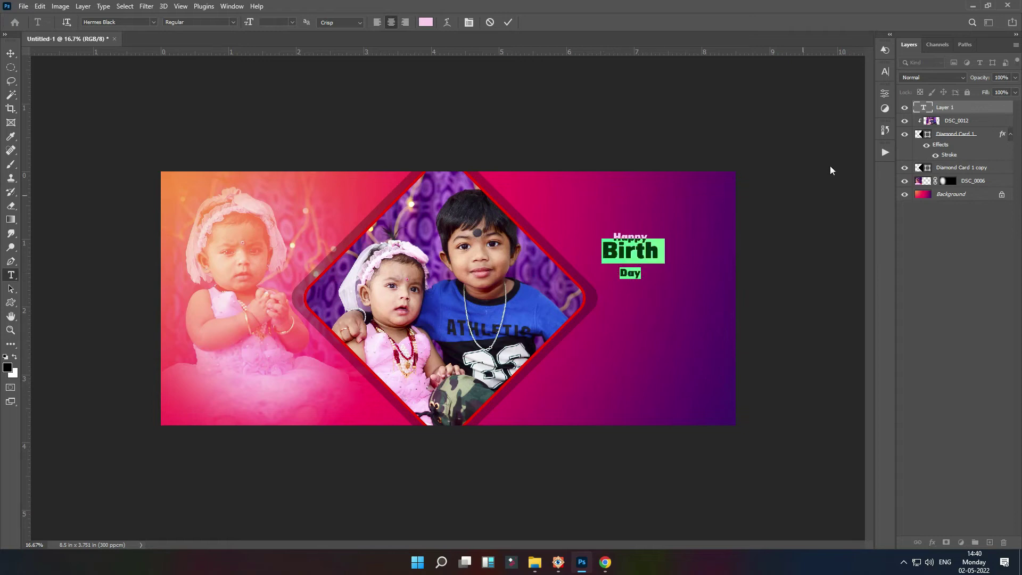
Set the greeting's leading to 24 pt, with tighter spacing above Day
{"action": "left_click", "coordinate": [885, 71]}
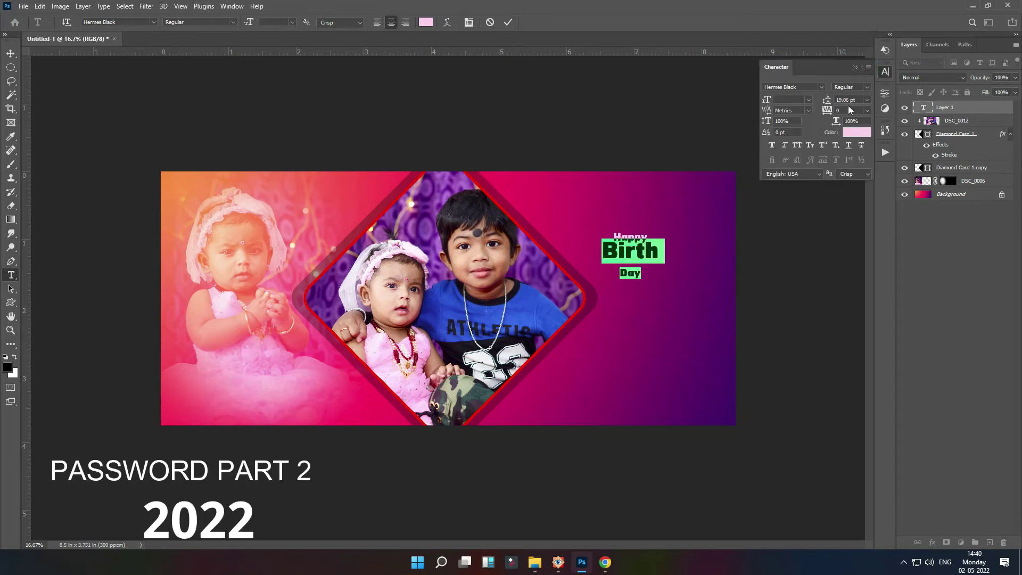
{"action": "left_click", "coordinate": [846, 99]}
{"action": "type", "text": "22"}
{"action": "key", "text": "Return"}
{"action": "key", "text": "Up"}
{"action": "key", "text": "Up"}
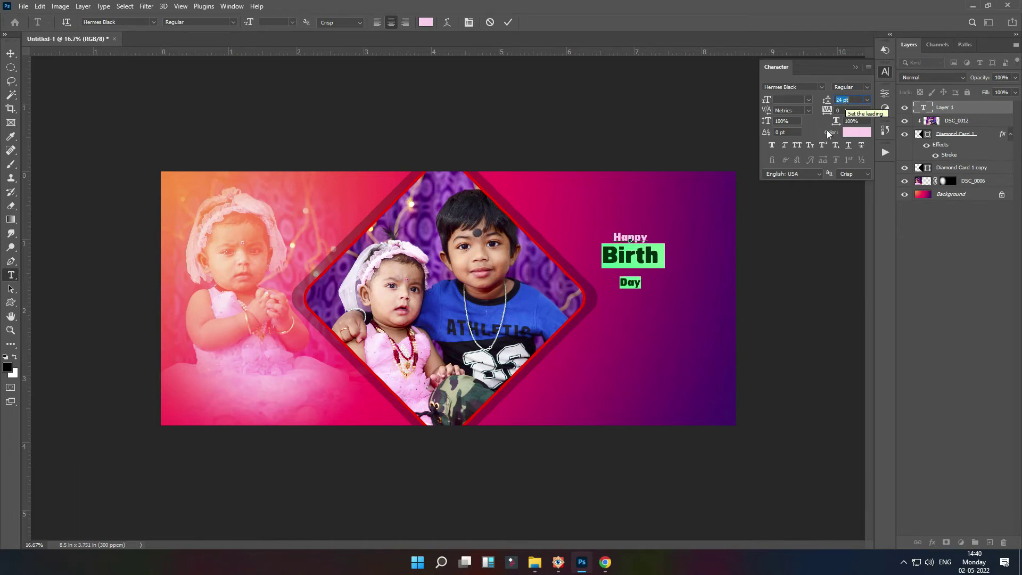
{"action": "left_click_drag", "start_coordinate": [642, 281], "coordinate": [612, 282]}
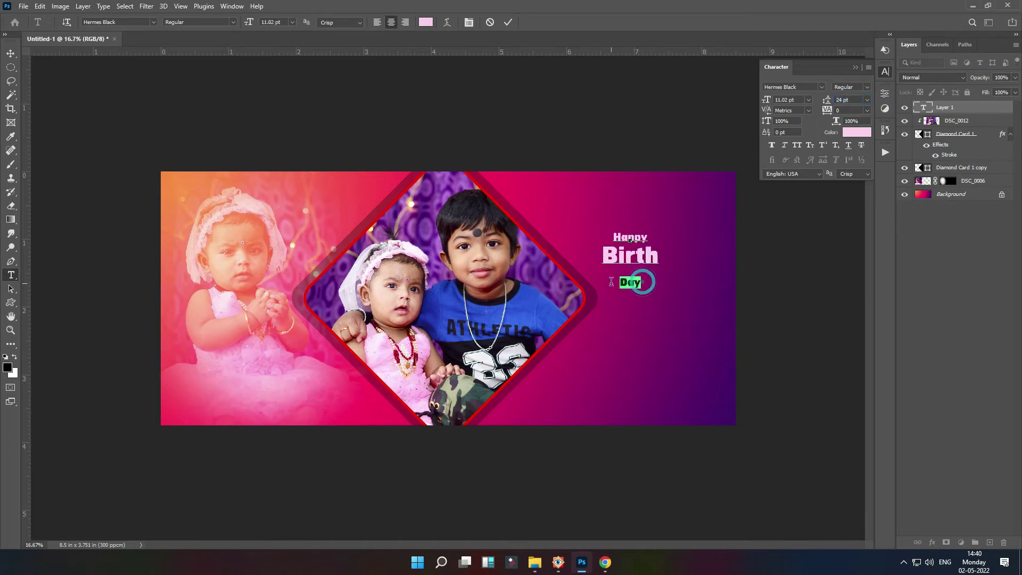
{"action": "left_click", "coordinate": [841, 100]}
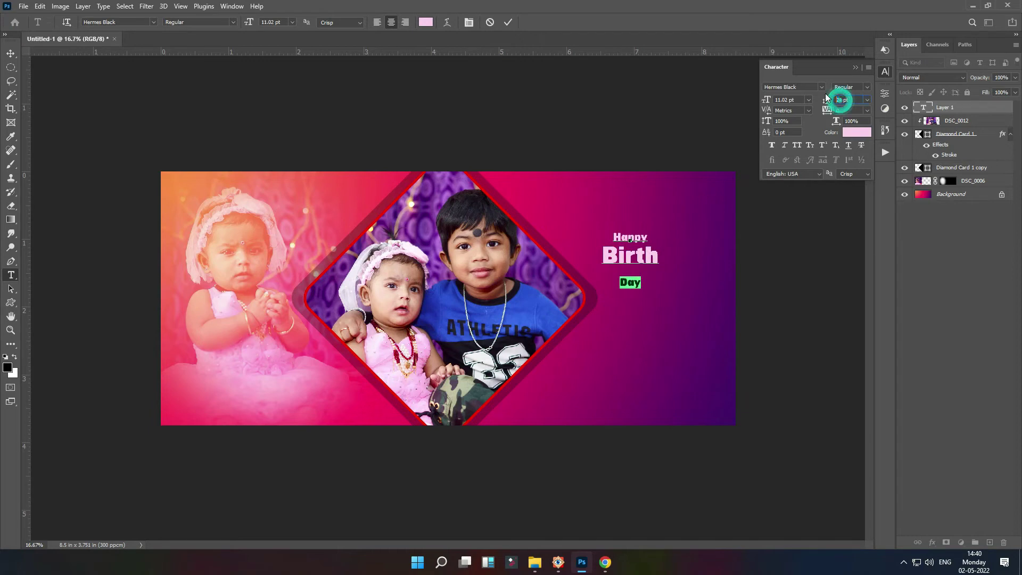
{"action": "key", "text": "Down"}
{"action": "key", "text": "Down"}
{"action": "key", "text": "Down"}
{"action": "key", "text": "Down"}
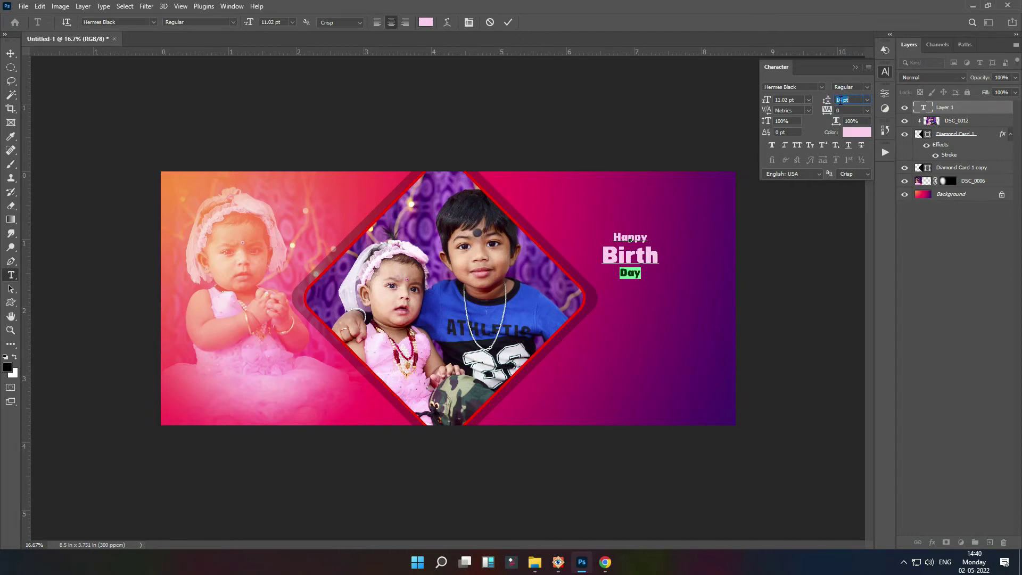
Scale the greeting up about 226% and move it into the lower-right area
{"action": "left_click", "coordinate": [10, 53]}
{"action": "mouse_move", "coordinate": [658, 277]}
{"action": "left_mouse_down"}
{"action": "mouse_move", "coordinate": [690, 386]}
{"action": "mouse_move", "coordinate": [708, 400]}
{"action": "left_mouse_up"}
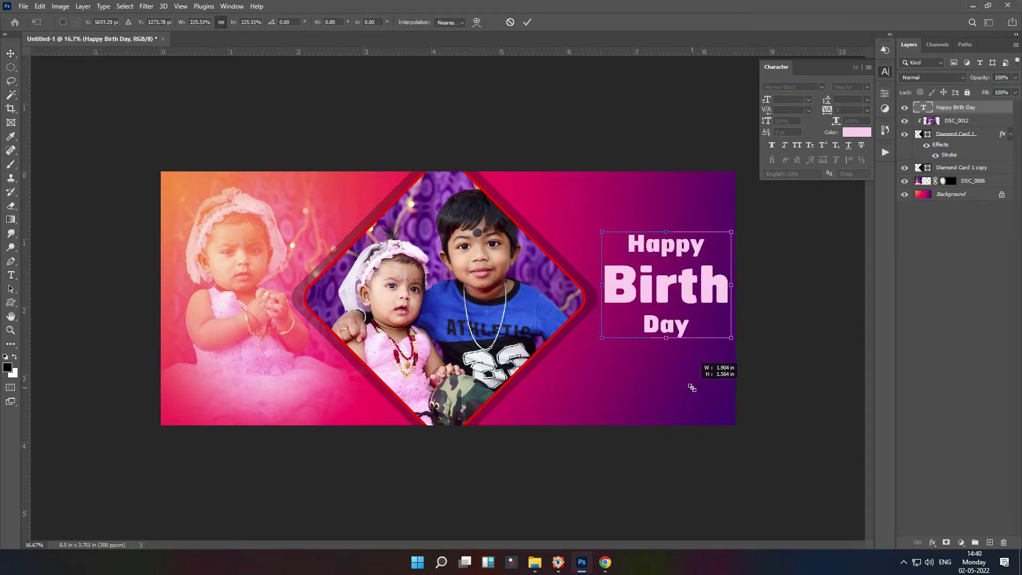
{"action": "left_click_drag", "start_coordinate": [637, 299], "coordinate": [627, 364]}
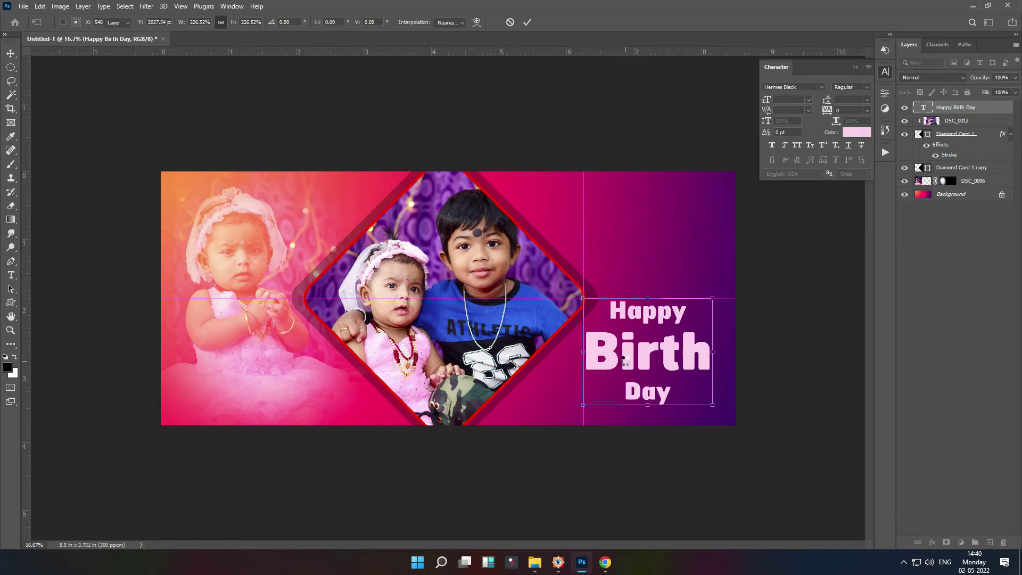
{"action": "key", "text": "Return"}
Set the greeting layer to 50% opacity and zoom to fit the whole design
{"action": "key", "text": "4"}
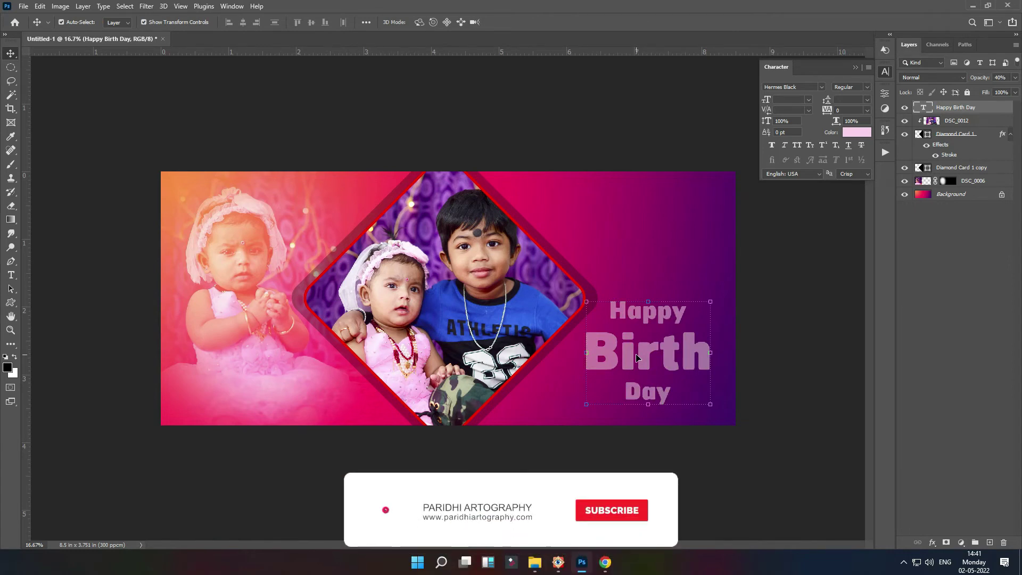
{"action": "left_click", "coordinate": [654, 245]}
{"action": "key", "text": "ctrl+minus"}
{"action": "key", "text": "ctrl+plus"}
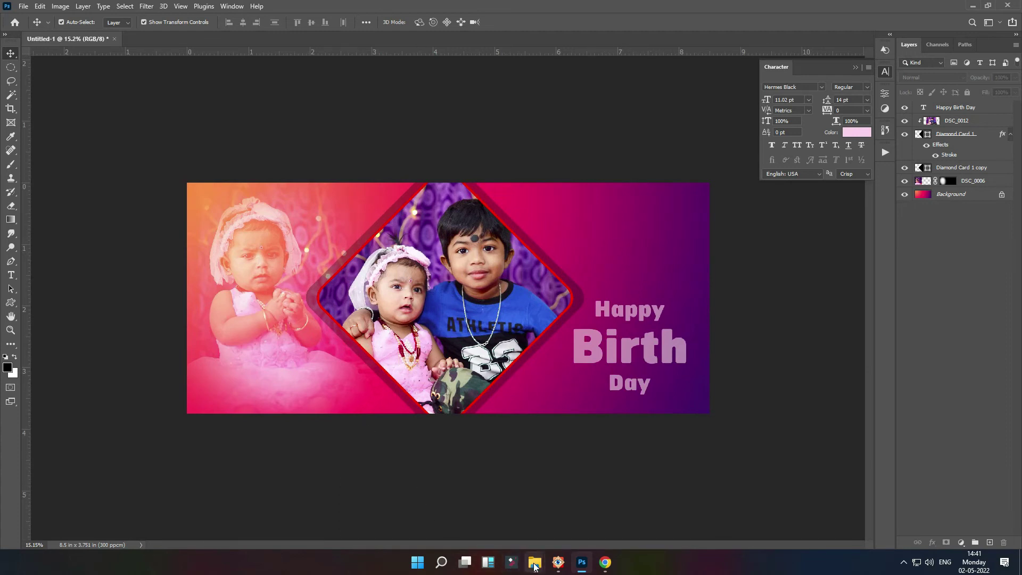
{"action": "mouse_move", "coordinate": [535, 561]}
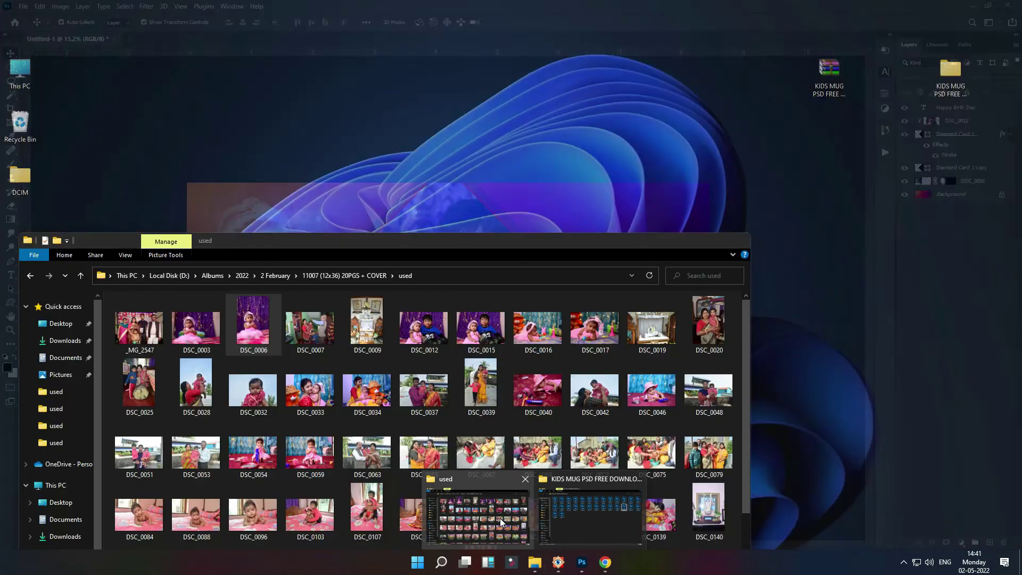
Bring the photo folder window over the workspace and open the decorative PNGs folder
{"action": "left_click", "coordinate": [500, 521]}
{"action": "left_click_drag", "start_coordinate": [335, 242], "coordinate": [356, 127]}
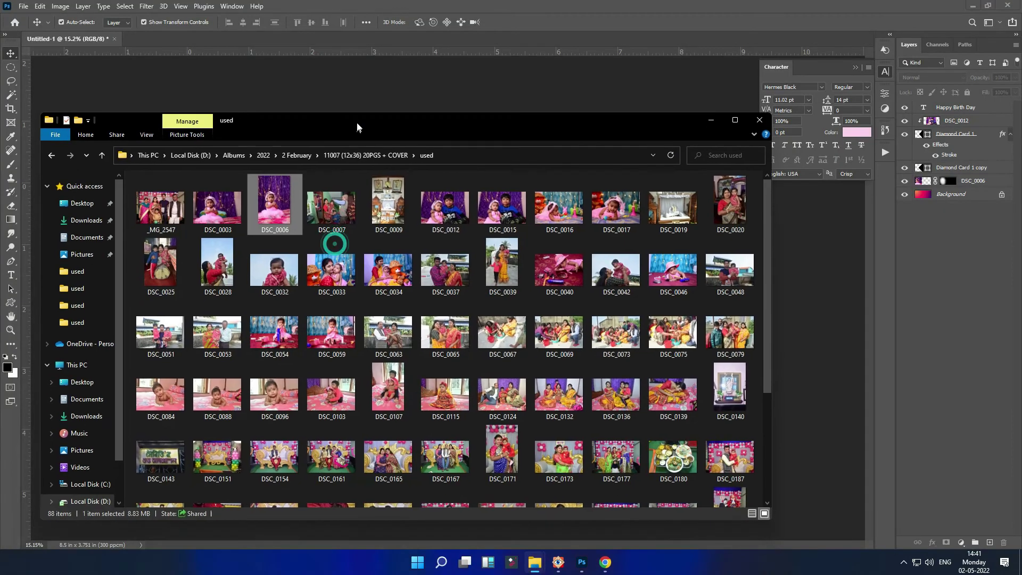
{"action": "left_click_drag", "start_coordinate": [456, 287], "coordinate": [472, 265]}
Place PA (2) confetti at about 66% in the upper-right and send its layer down one level
{"action": "mouse_move", "coordinate": [605, 341]}
{"action": "left_mouse_down"}
{"action": "mouse_move", "coordinate": [617, 344]}
{"action": "mouse_move", "coordinate": [625, 219]}
{"action": "left_mouse_up"}
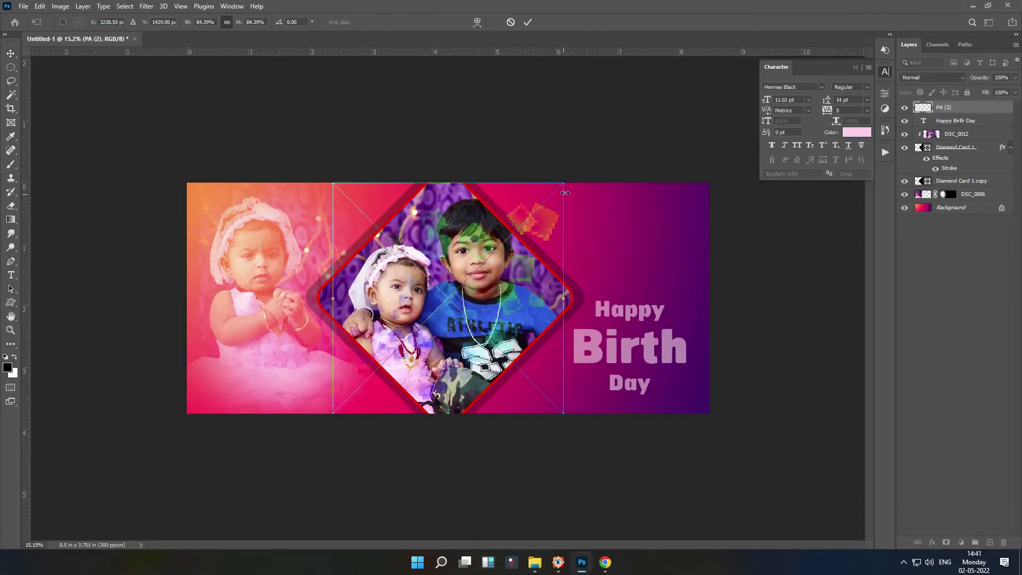
{"action": "left_click_drag", "start_coordinate": [564, 192], "coordinate": [472, 273]}
{"action": "mouse_move", "coordinate": [414, 310]}
{"action": "left_mouse_down"}
{"action": "mouse_move", "coordinate": [662, 204]}
{"action": "mouse_move", "coordinate": [652, 219]}
{"action": "left_mouse_up"}
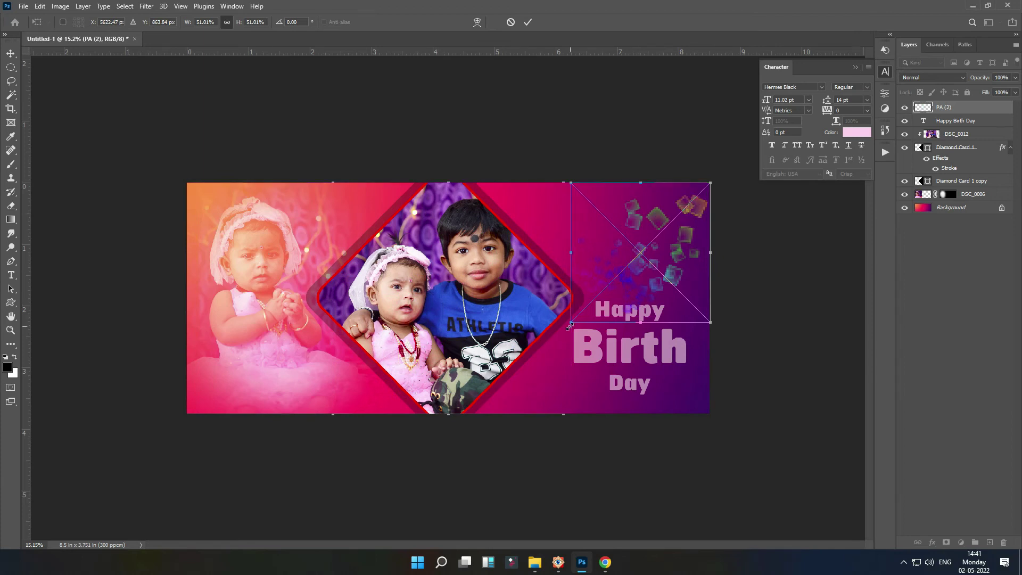
{"action": "left_click_drag", "start_coordinate": [568, 325], "coordinate": [562, 401]}
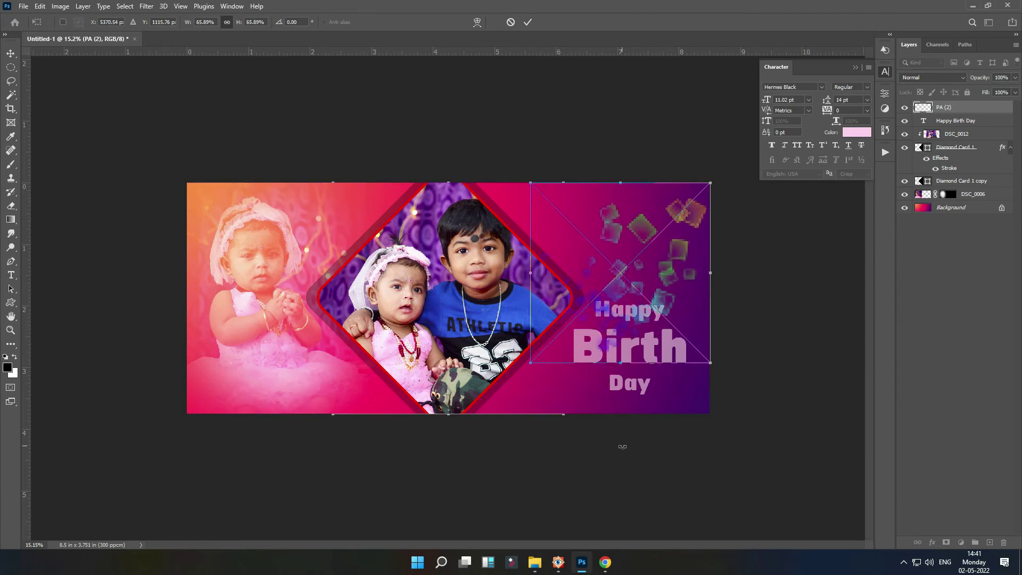
{"action": "key", "text": "Return"}
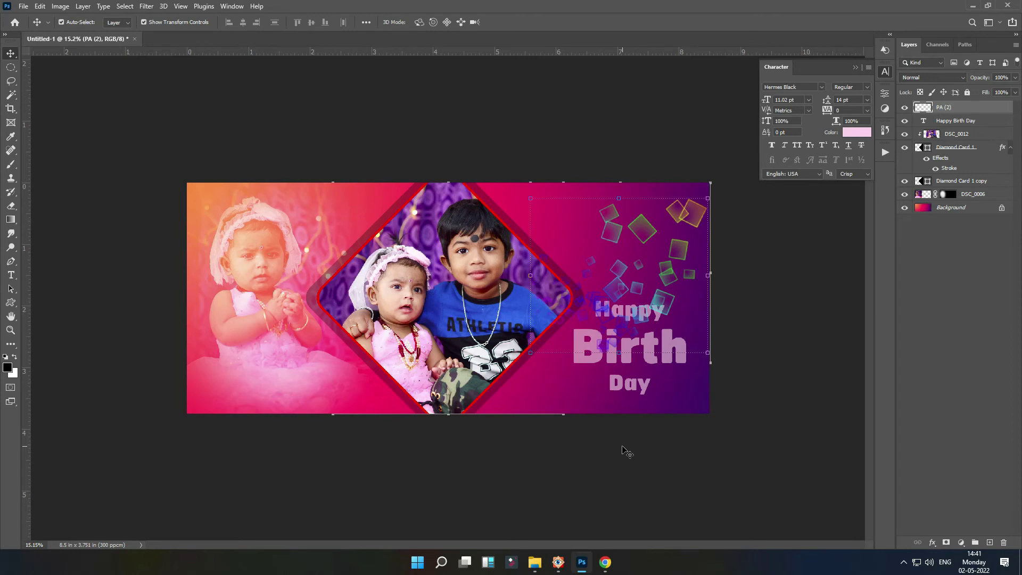
{"action": "key", "text": "ctrl+bracketleft"}
{"action": "key", "text": "ctrl+bracketleft"}
{"action": "key", "text": "ctrl+bracketleft"}
{"action": "key", "text": "ctrl+bracketleft"}
{"action": "key", "text": "ctrl+bracketleft"}
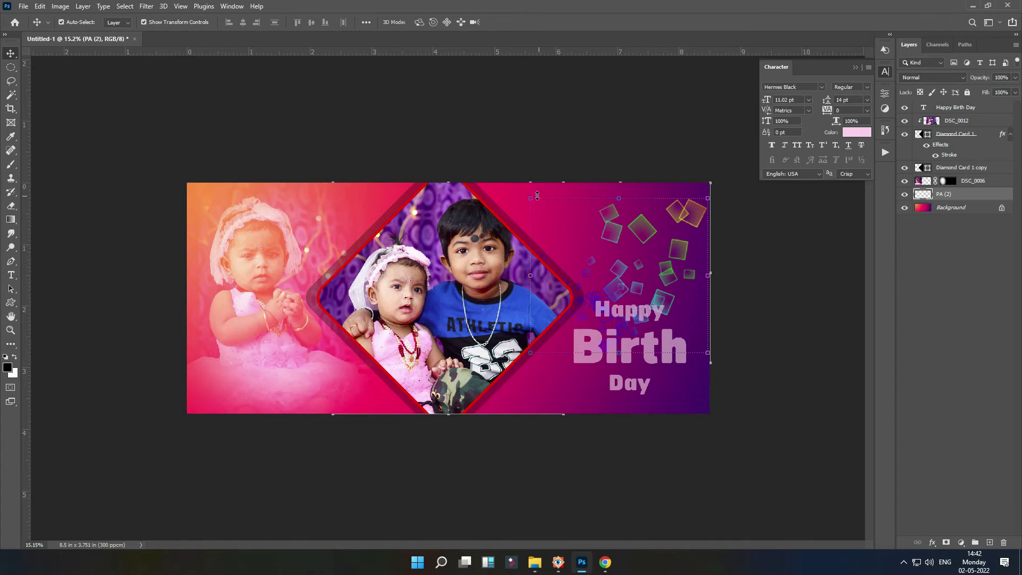
Enlarge the confetti slightly toward the top and set its opacity to 50%
{"action": "key", "text": "ctrl+t"}
{"action": "left_click_drag", "start_coordinate": [530, 198], "coordinate": [530, 166]}
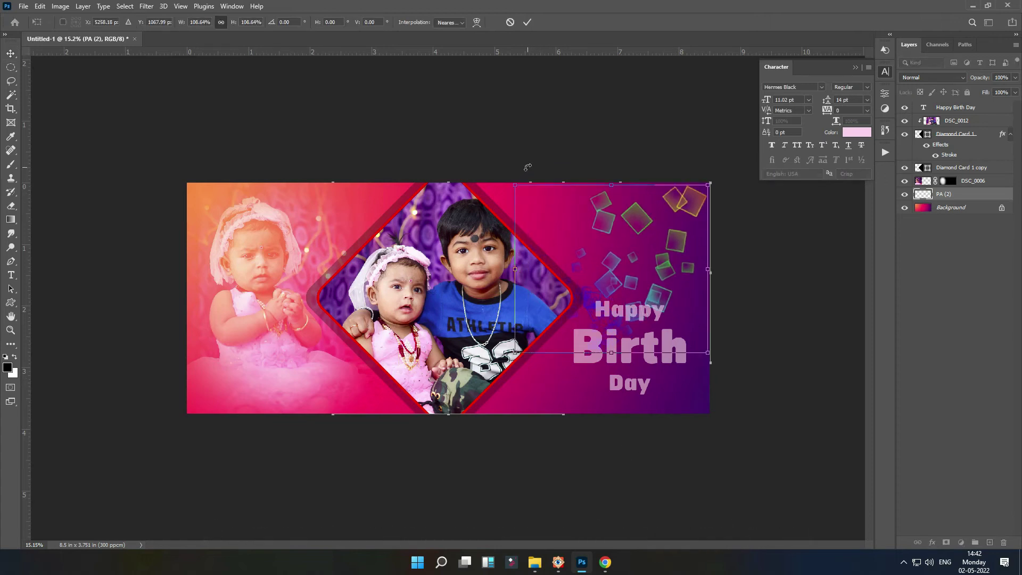
{"action": "key", "text": "Return"}
{"action": "key", "text": "5"}
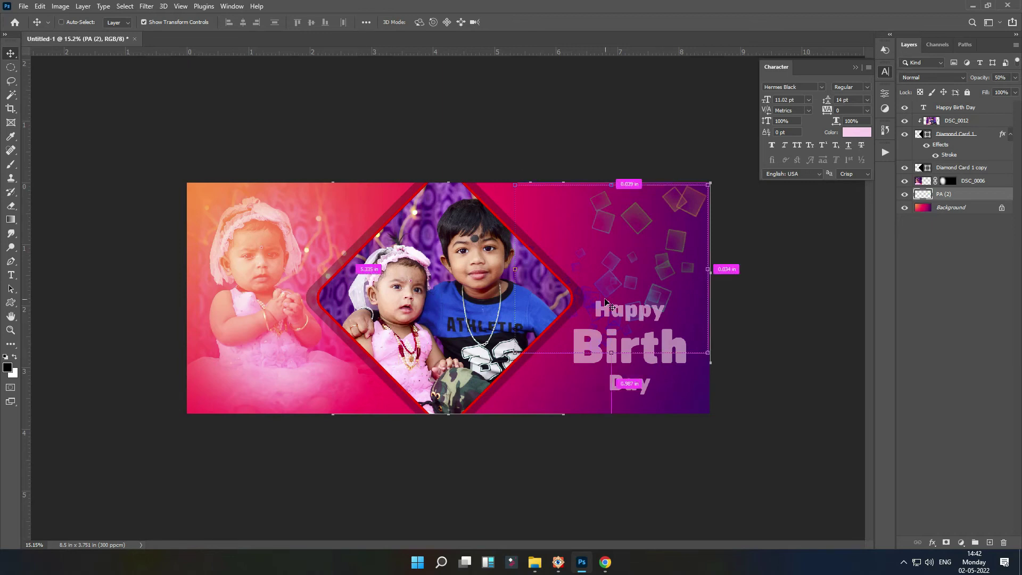
Duplicate the confetti, rotate the copy about 47° at bottom-left, and drag another copy up-right
{"action": "key", "text": "ctrl+j"}
{"action": "left_click_drag", "start_coordinate": [515, 183], "coordinate": [572, 186]}
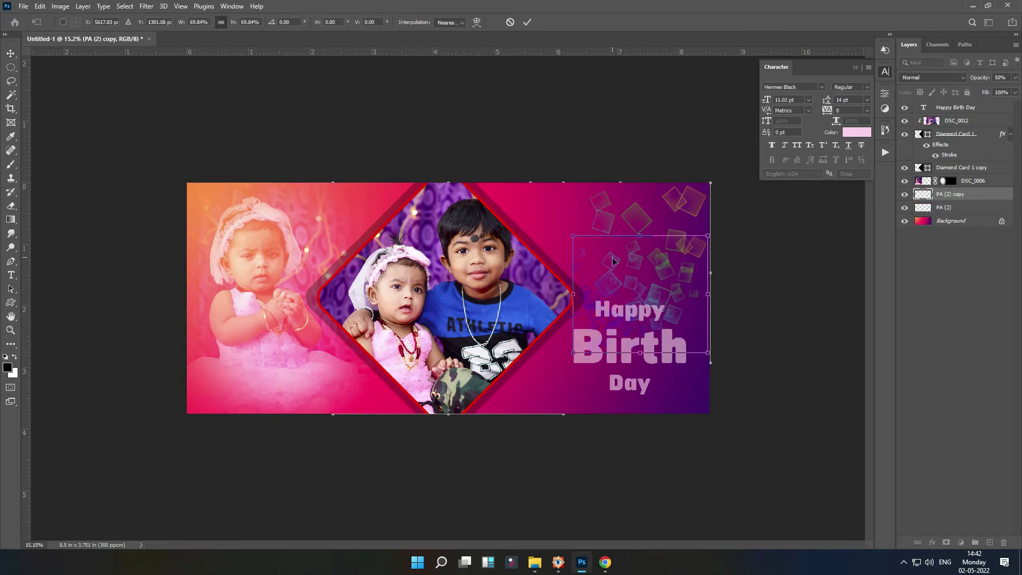
{"action": "left_click_drag", "start_coordinate": [615, 223], "coordinate": [238, 364]}
{"action": "mouse_move", "coordinate": [346, 331]}
{"action": "left_mouse_down"}
{"action": "mouse_move", "coordinate": [378, 413]}
{"action": "mouse_move", "coordinate": [417, 400]}
{"action": "left_mouse_up"}
{"action": "left_click_drag", "start_coordinate": [357, 388], "coordinate": [328, 404]}
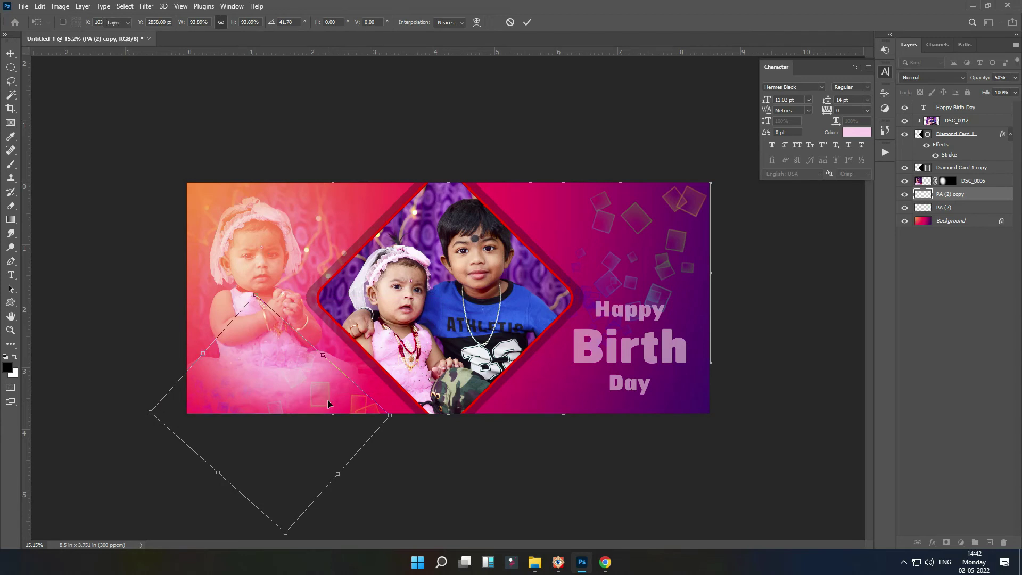
{"action": "key", "text": "Return"}
{"action": "scroll", "coordinate": [328, 404], "scroll_direction": "down", "scroll_amount": 1}
{"action": "mouse_move", "coordinate": [329, 405]}
{"action": "left_mouse_down", "text": "alt"}
{"action": "mouse_move", "coordinate": [368, 366]}
{"action": "mouse_move", "coordinate": [358, 359]}
{"action": "mouse_move", "coordinate": [379, 217]}
{"action": "mouse_move", "coordinate": [418, 162]}
{"action": "left_mouse_up", "text": "alt"}
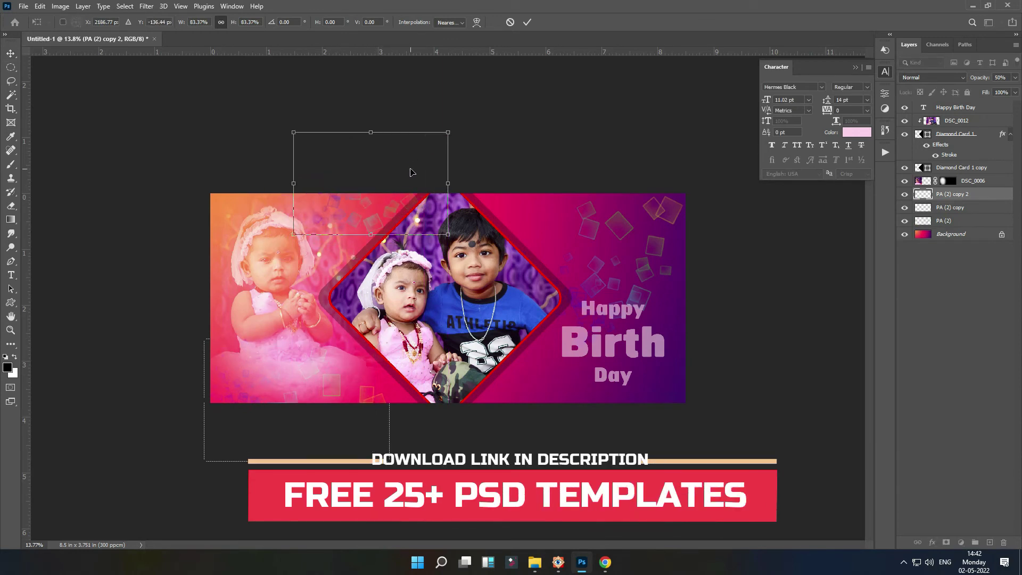
Commit the third confetti copy, nudge Happy Birth Day lower, and close the Character panel
{"action": "key", "text": "Return"}
{"action": "key", "text": "ctrl+plus"}
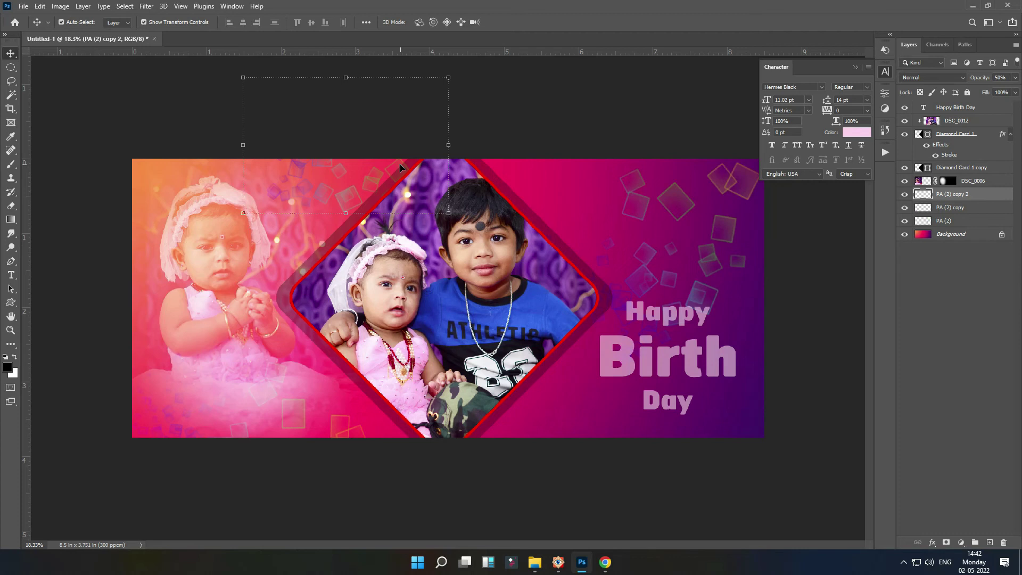
{"action": "key", "text": "ctrl+minus"}
{"action": "left_click", "coordinate": [485, 313]}
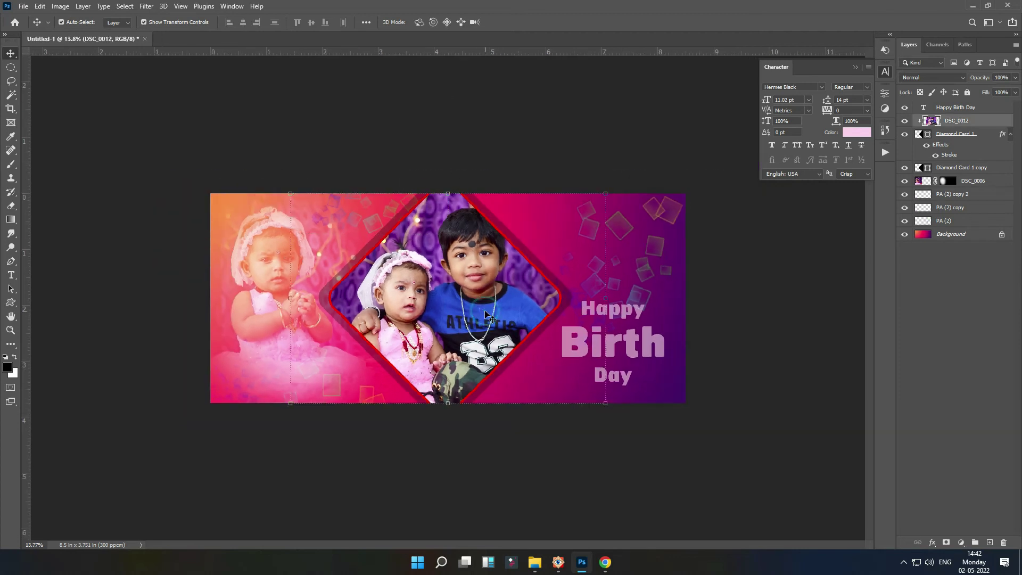
{"action": "key", "text": "ctrl+plus"}
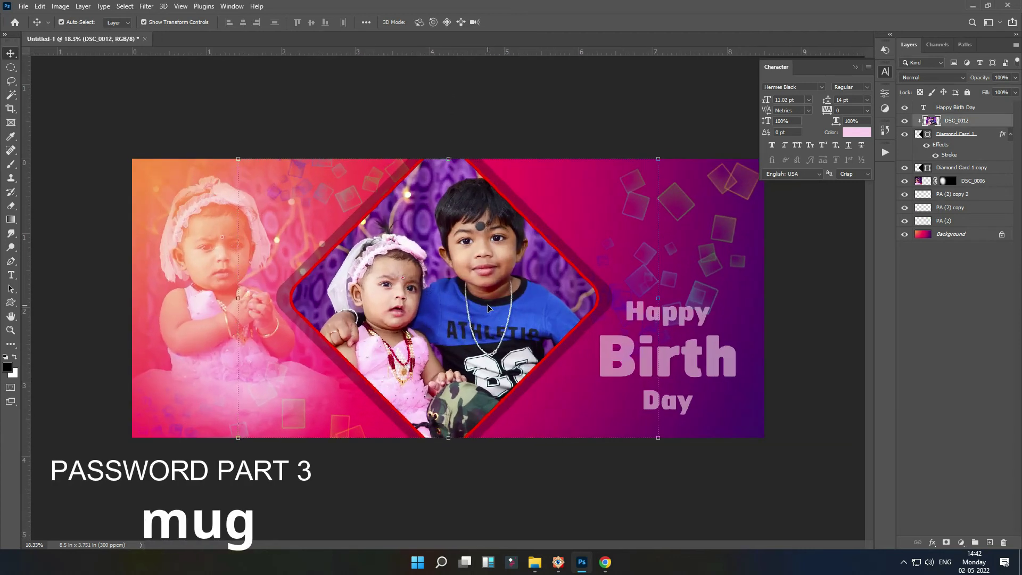
{"action": "left_click_drag", "start_coordinate": [610, 362], "coordinate": [610, 374]}
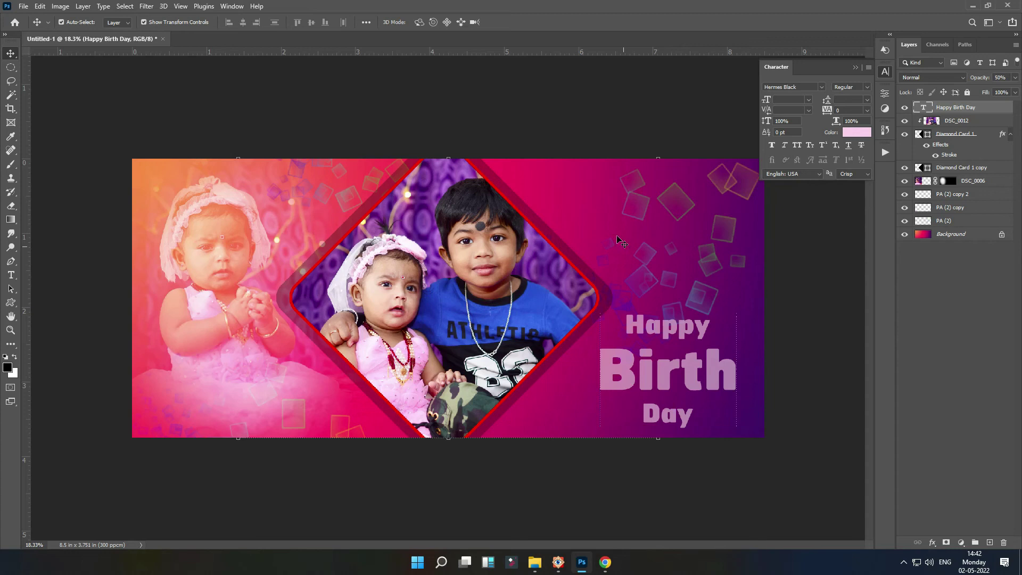
{"action": "left_click", "coordinate": [855, 68]}
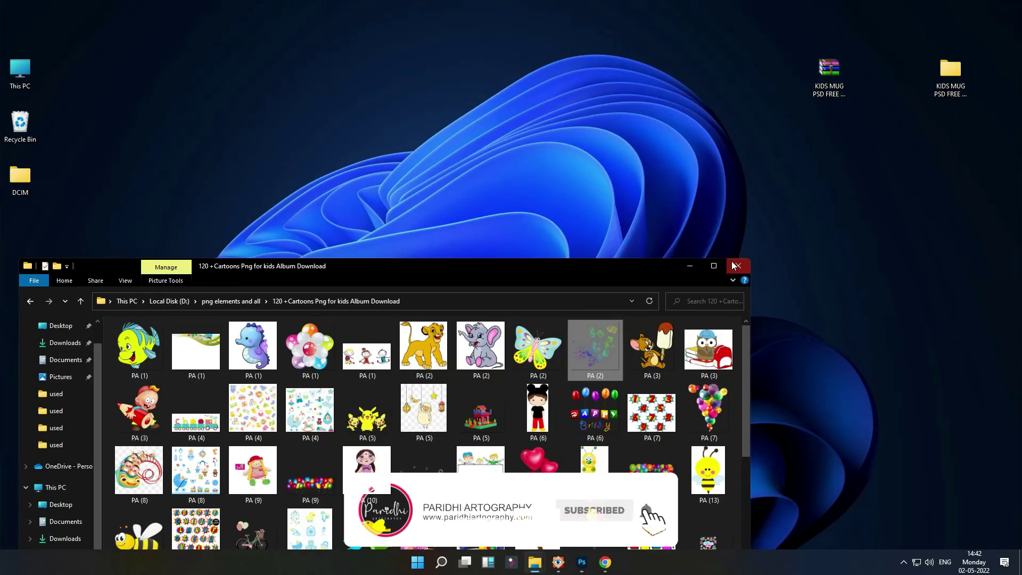
Close the cartoon PNG window, open KIDS MUG PSD FREE DOWNLOAD 2022, and reposition its window
{"action": "left_click", "coordinate": [737, 266]}
{"action": "double_click", "coordinate": [951, 73]}
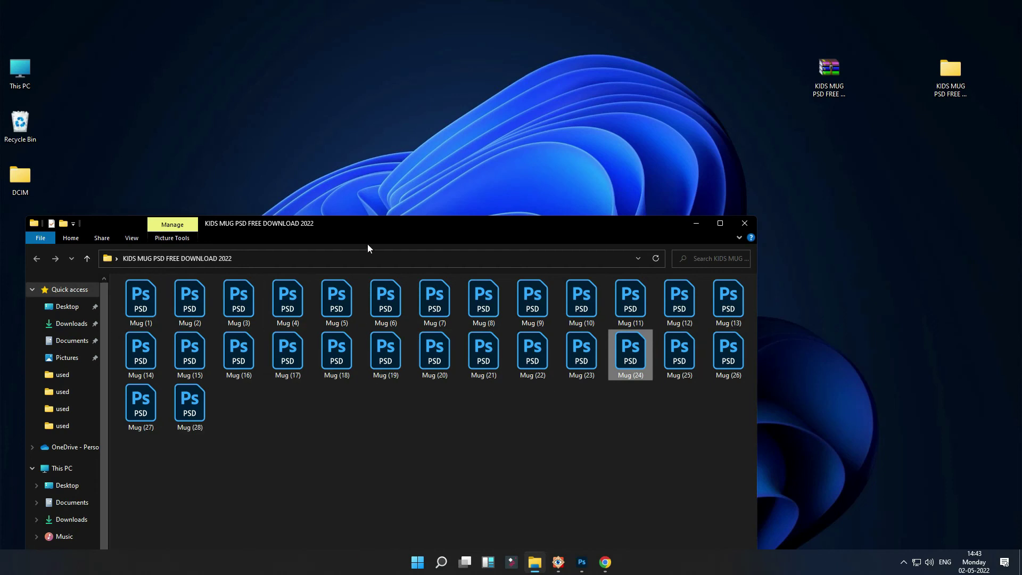
{"action": "left_click_drag", "start_coordinate": [372, 226], "coordinate": [410, 140]}
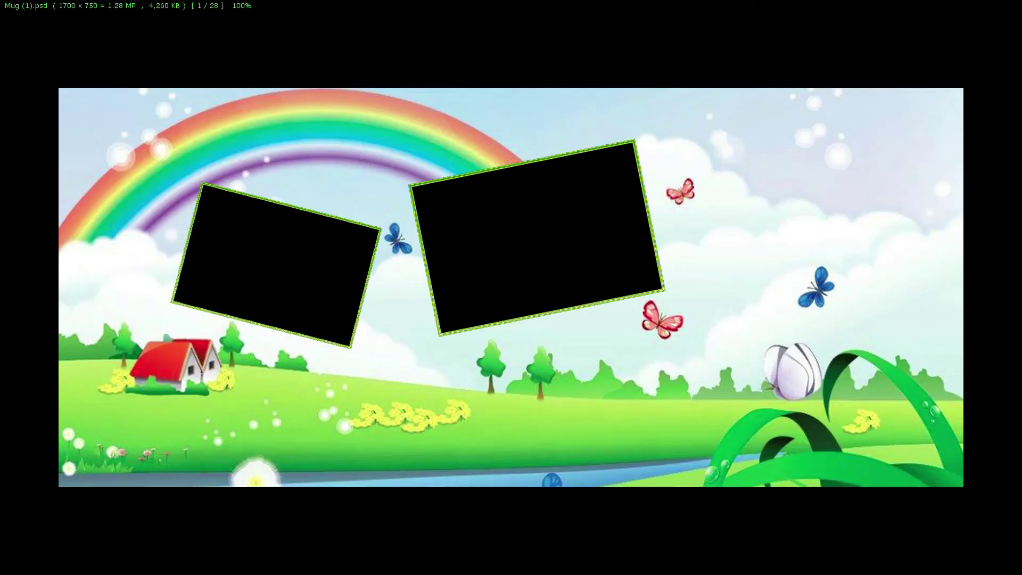
Page full screen through Mug (1) to Mug (28) in FastStone, then exit the viewer
{"action": "double_click", "coordinate": [373, 181]}
{"action": "scroll", "coordinate": [987, 531], "scroll_direction": "down", "scroll_amount": 1}
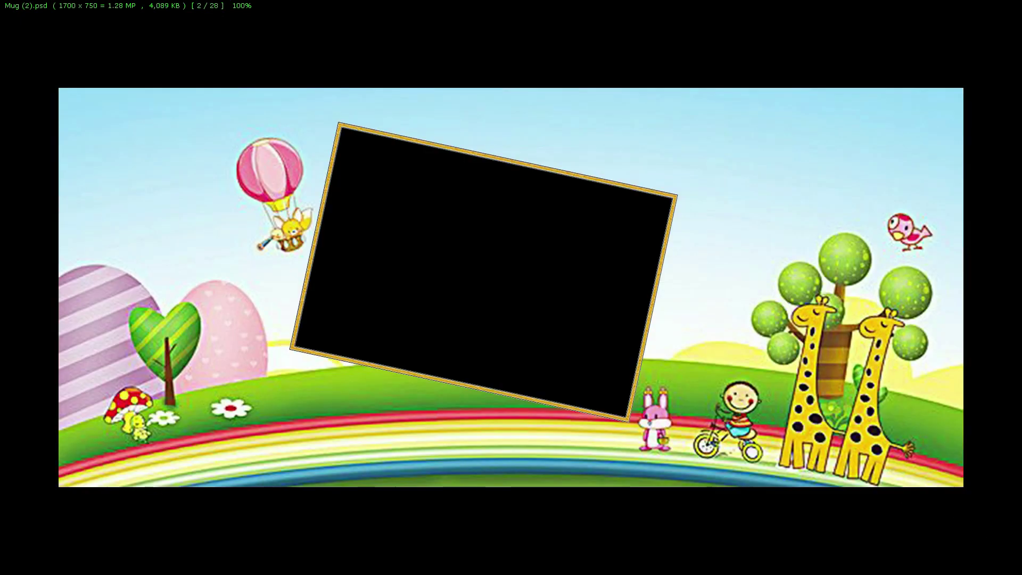
{"action": "scroll", "coordinate": [987, 531], "scroll_direction": "down", "scroll_amount": 1}
{"action": "scroll", "coordinate": [987, 531], "scroll_direction": "down", "scroll_amount": 1}
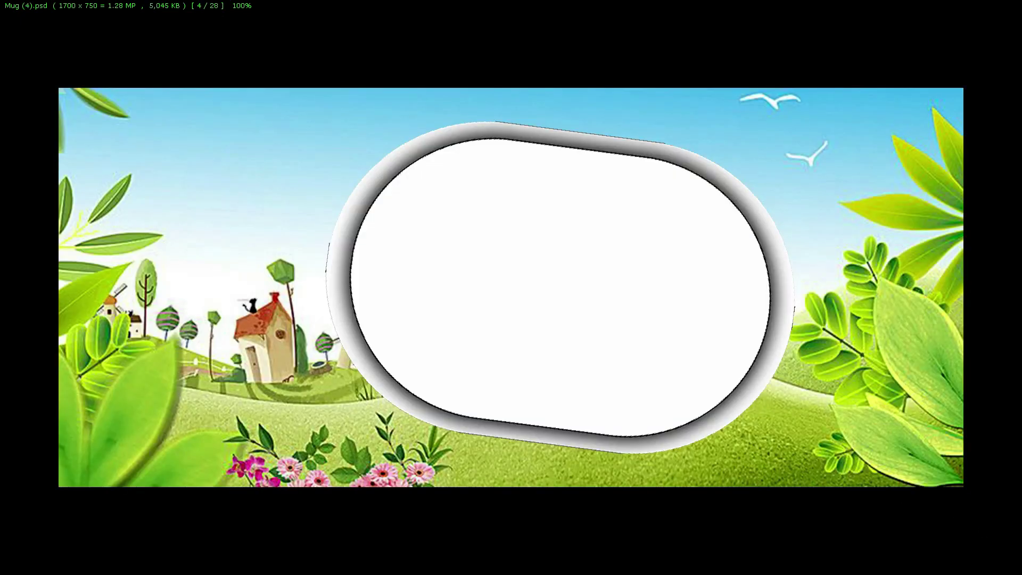
{"action": "scroll", "coordinate": [511, 288], "scroll_direction": "down", "scroll_amount": 1}
{"action": "scroll", "coordinate": [511, 287], "scroll_direction": "down", "scroll_amount": 1}
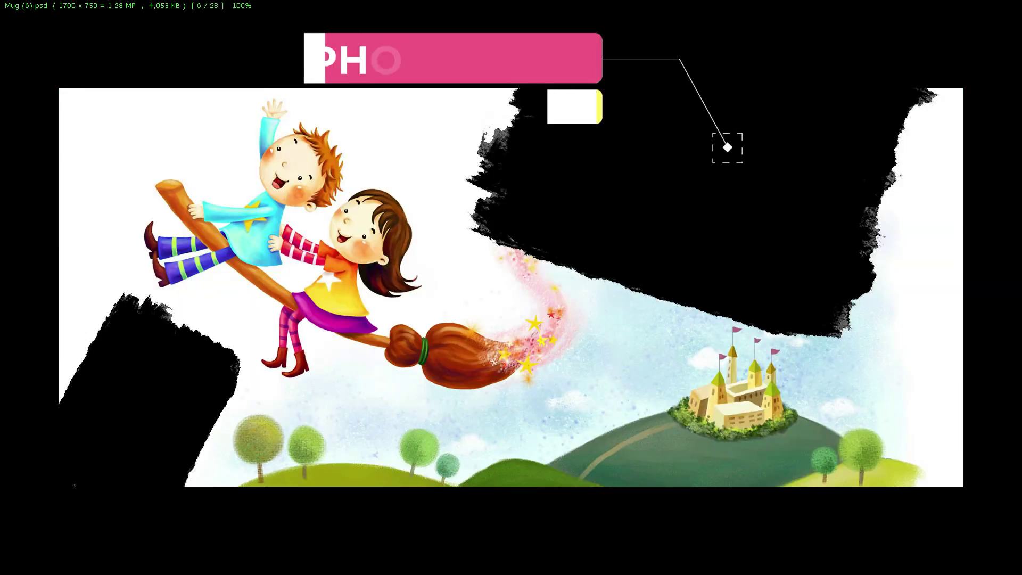
{"action": "scroll", "coordinate": [510, 288], "scroll_direction": "down", "scroll_amount": 1}
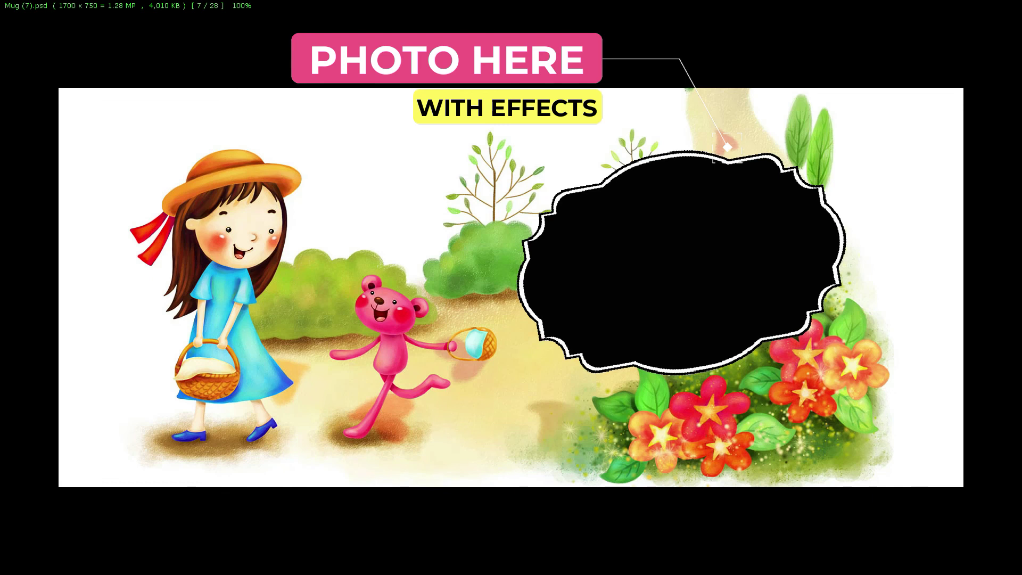
{"action": "scroll", "coordinate": [510, 287], "scroll_direction": "down", "scroll_amount": 1}
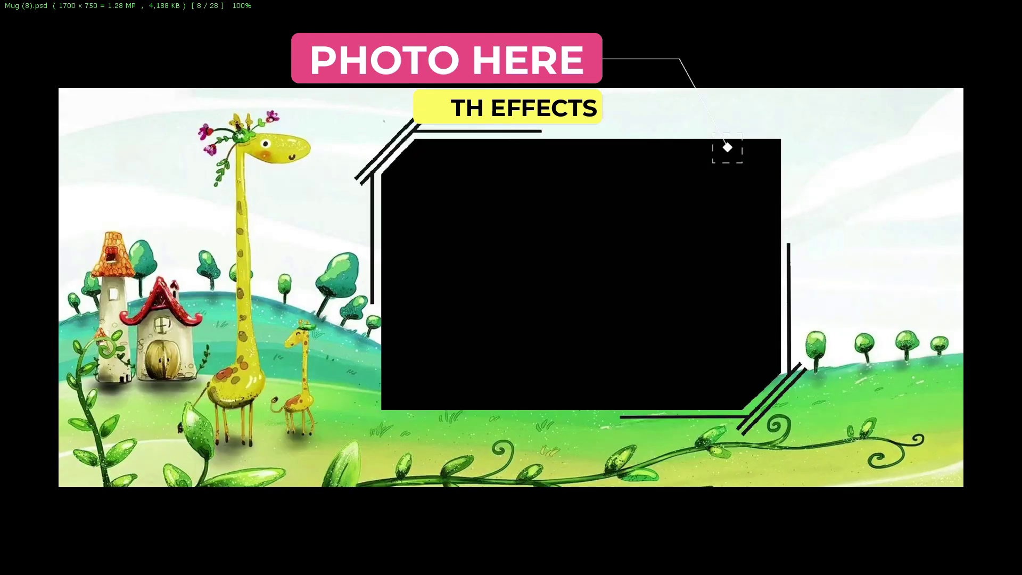
{"action": "scroll", "coordinate": [511, 287], "scroll_direction": "down", "scroll_amount": 1}
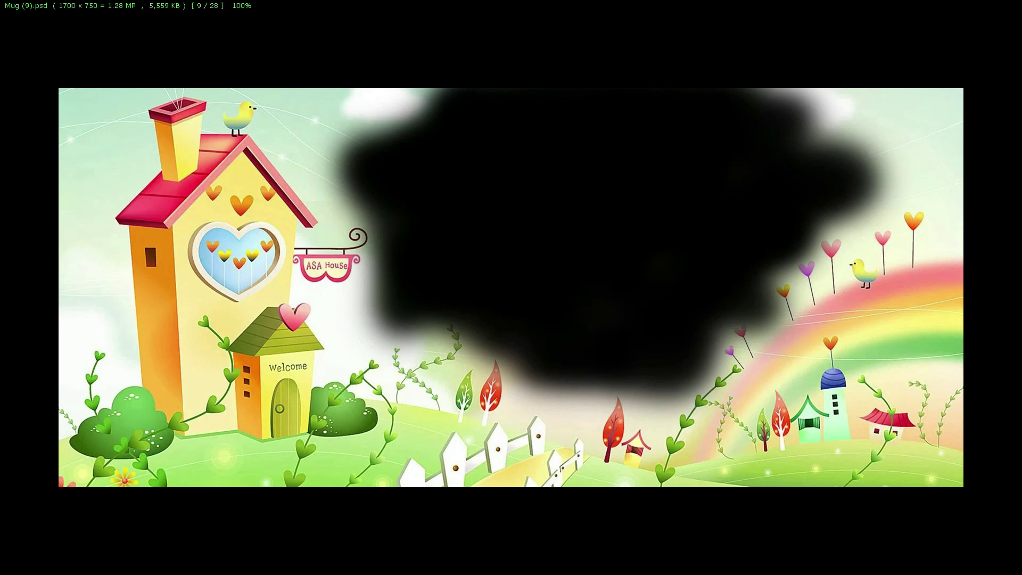
{"action": "scroll", "coordinate": [511, 287], "scroll_direction": "down", "scroll_amount": 1}
{"action": "scroll", "coordinate": [511, 287], "scroll_direction": "down", "scroll_amount": 1}
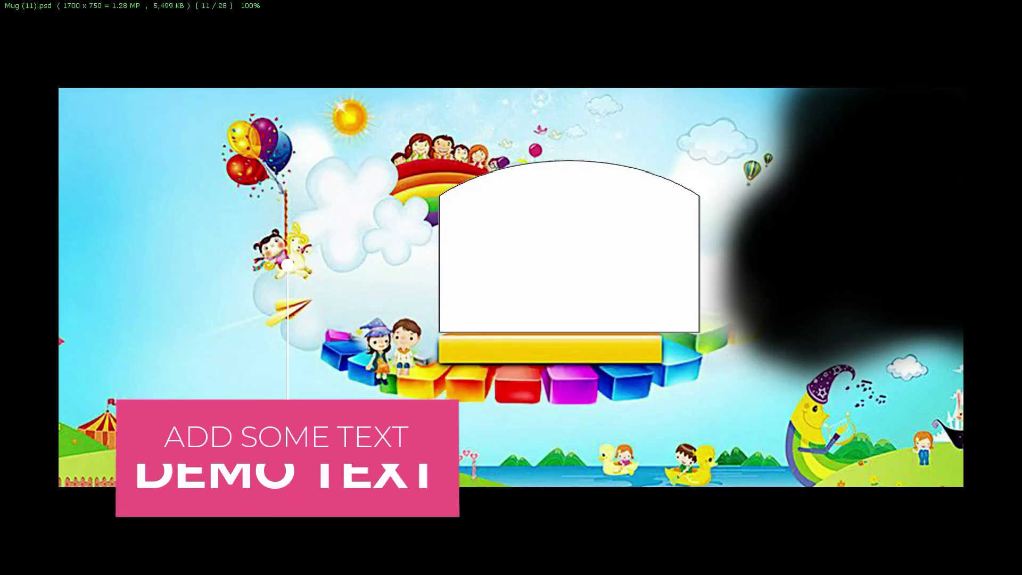
{"action": "scroll", "coordinate": [511, 287], "scroll_direction": "down", "scroll_amount": 1}
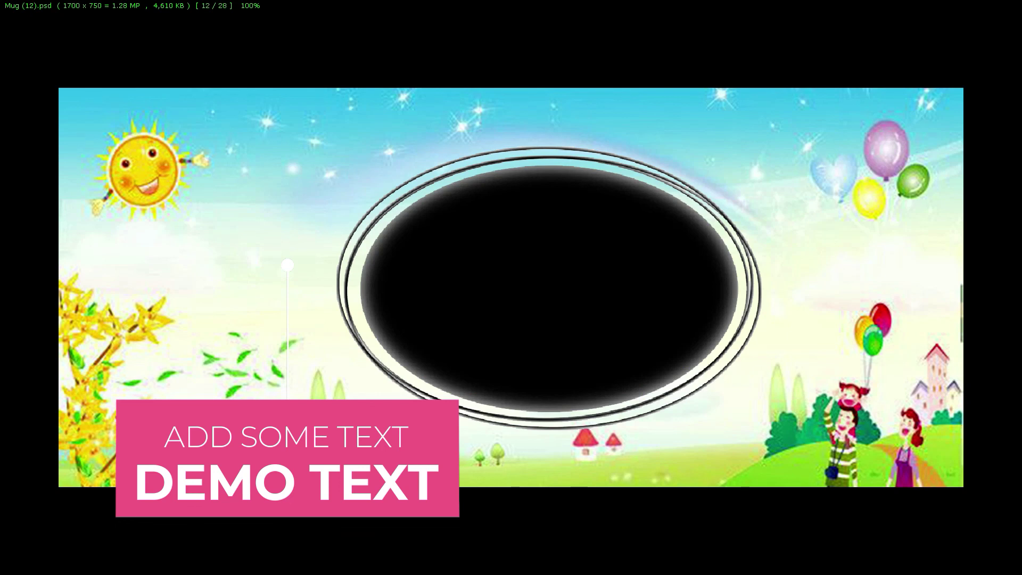
{"action": "scroll", "coordinate": [510, 287], "scroll_direction": "down", "scroll_amount": 1}
{"action": "scroll", "coordinate": [511, 288], "scroll_direction": "down", "scroll_amount": 1}
{"action": "scroll", "coordinate": [511, 288], "scroll_direction": "down", "scroll_amount": 1}
{"action": "scroll", "coordinate": [511, 287], "scroll_direction": "down", "scroll_amount": 1}
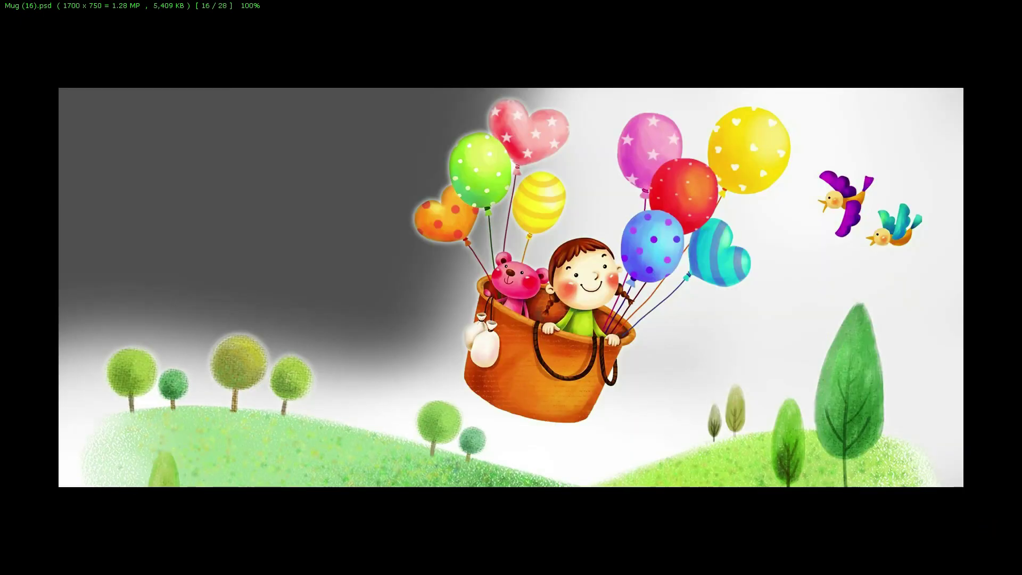
{"action": "scroll", "coordinate": [511, 287], "scroll_direction": "down", "scroll_amount": 1}
{"action": "scroll", "coordinate": [510, 287], "scroll_direction": "down", "scroll_amount": 1}
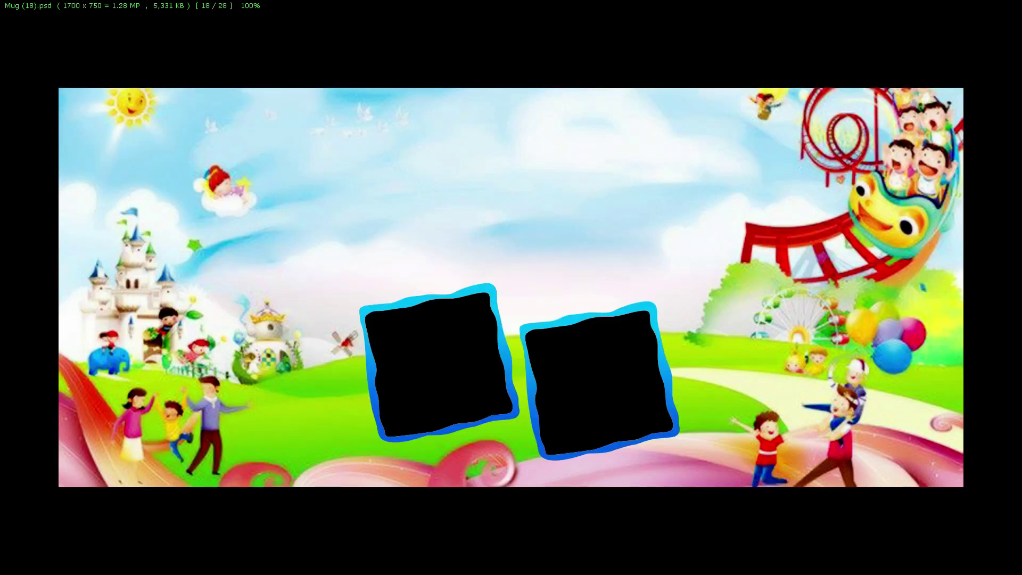
{"action": "scroll", "coordinate": [510, 287], "scroll_direction": "down", "scroll_amount": 1}
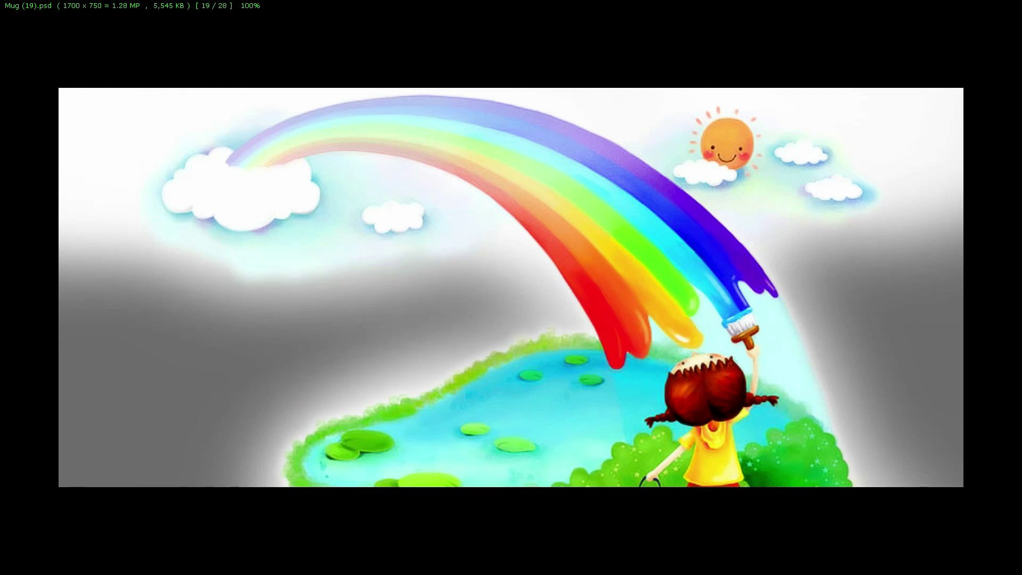
{"action": "scroll", "coordinate": [511, 288], "scroll_direction": "down", "scroll_amount": 1}
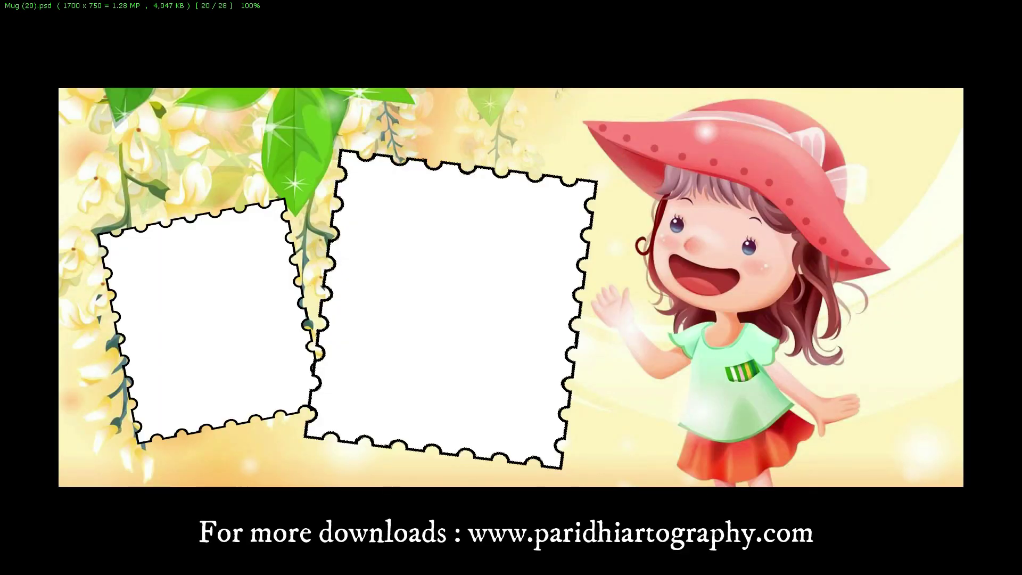
{"action": "scroll", "coordinate": [510, 288], "scroll_direction": "down", "scroll_amount": 1}
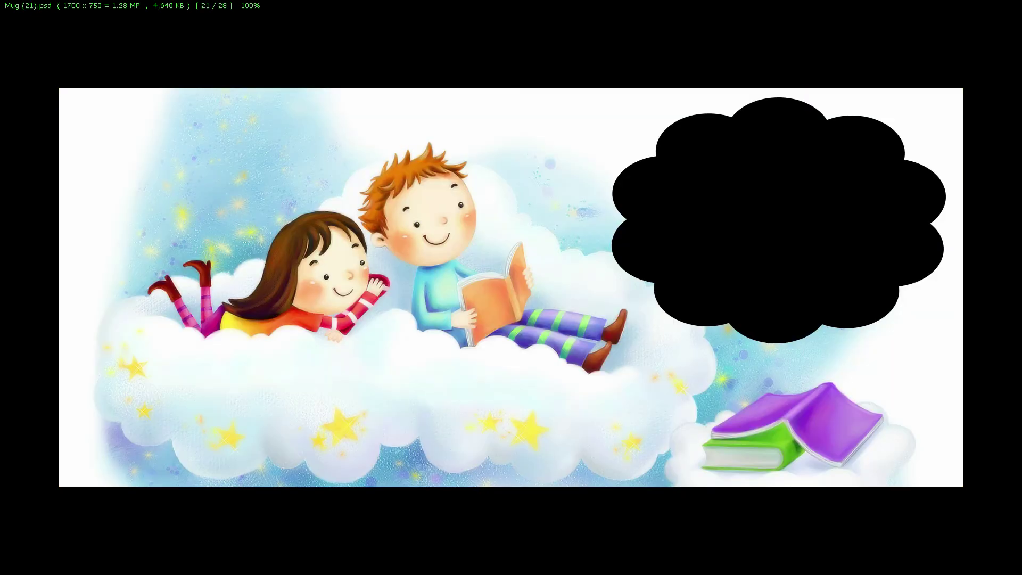
{"action": "scroll", "coordinate": [511, 287], "scroll_direction": "down", "scroll_amount": 1}
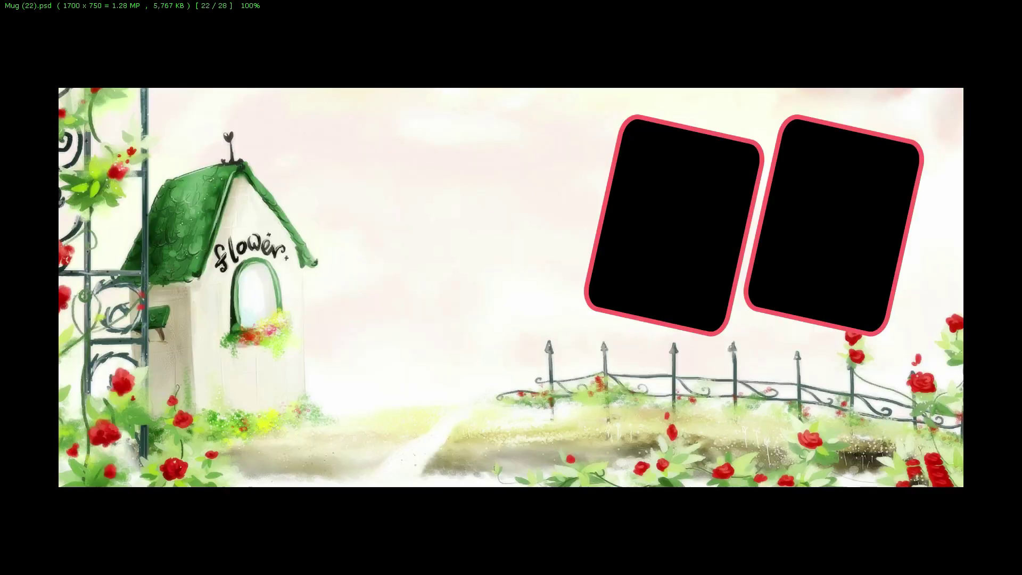
{"action": "scroll", "coordinate": [511, 287], "scroll_direction": "down", "scroll_amount": 1}
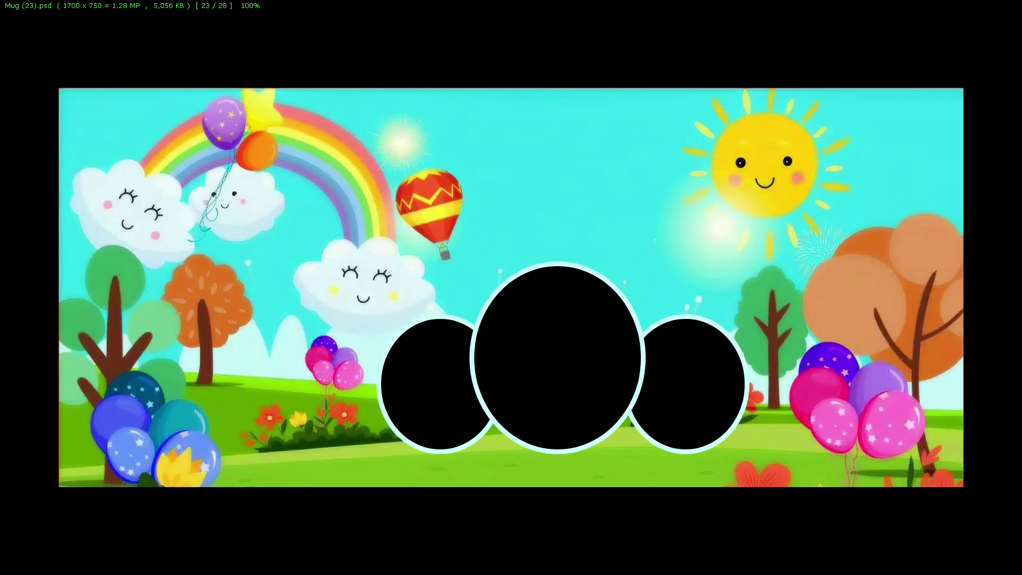
{"action": "scroll", "coordinate": [511, 287], "scroll_direction": "down", "scroll_amount": 1}
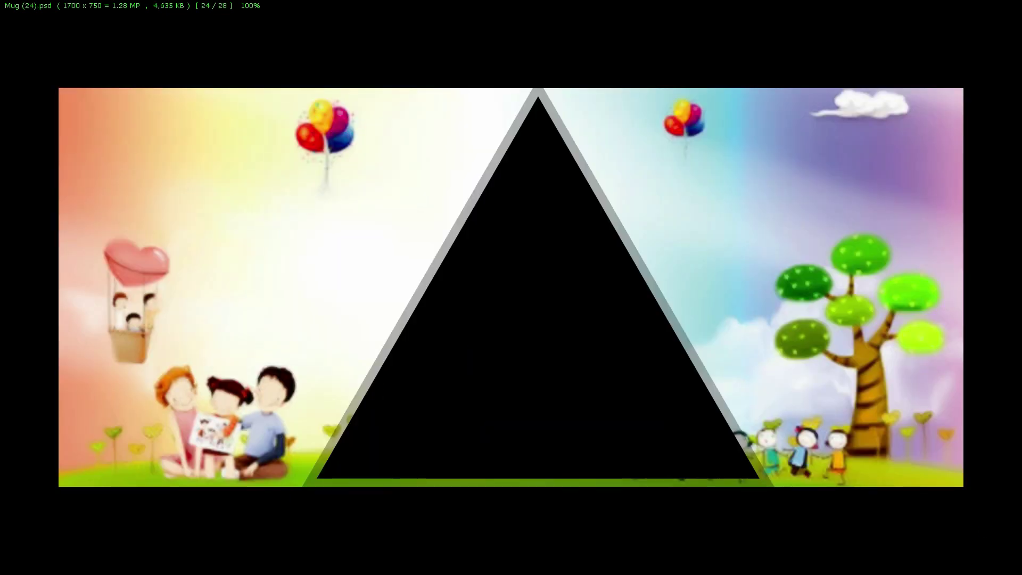
{"action": "scroll", "coordinate": [511, 287], "scroll_direction": "down", "scroll_amount": 1}
{"action": "scroll", "coordinate": [511, 287], "scroll_direction": "down", "scroll_amount": 1}
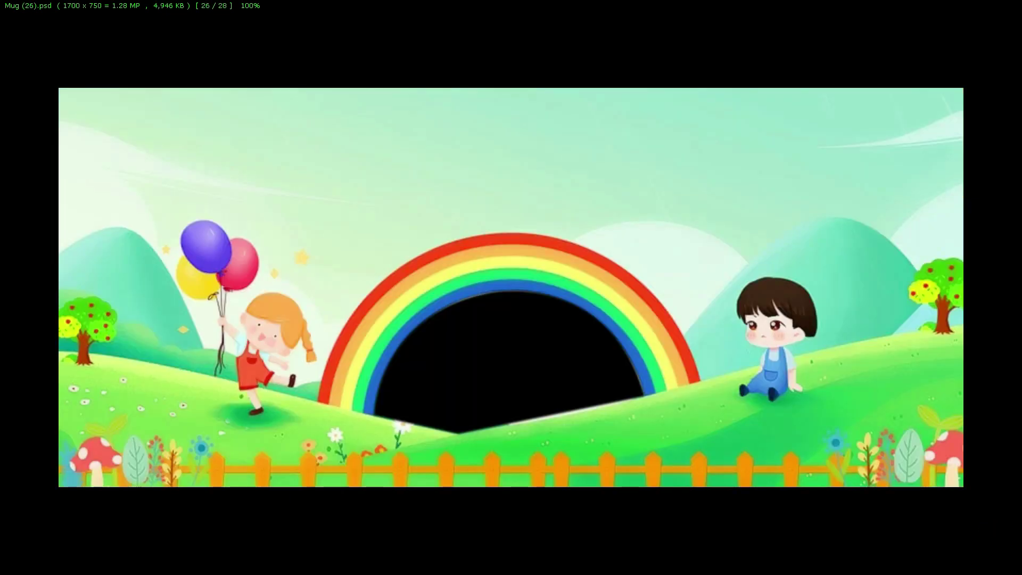
{"action": "scroll", "coordinate": [511, 287], "scroll_direction": "down", "scroll_amount": 1}
{"action": "scroll", "coordinate": [510, 288], "scroll_direction": "down", "scroll_amount": 1}
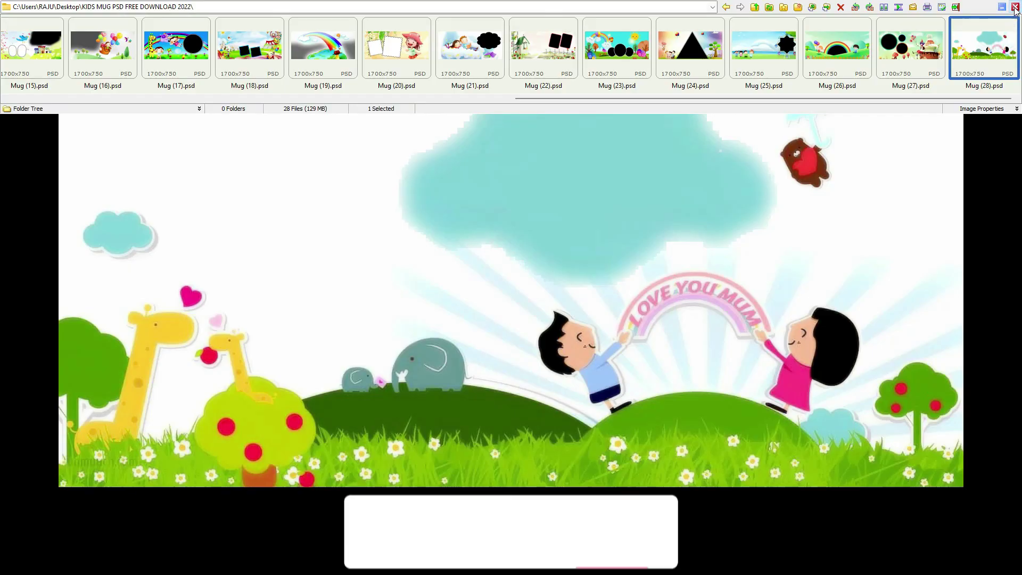
{"action": "left_click", "coordinate": [1015, 7]}
{"action": "left_click", "coordinate": [803, 46]}
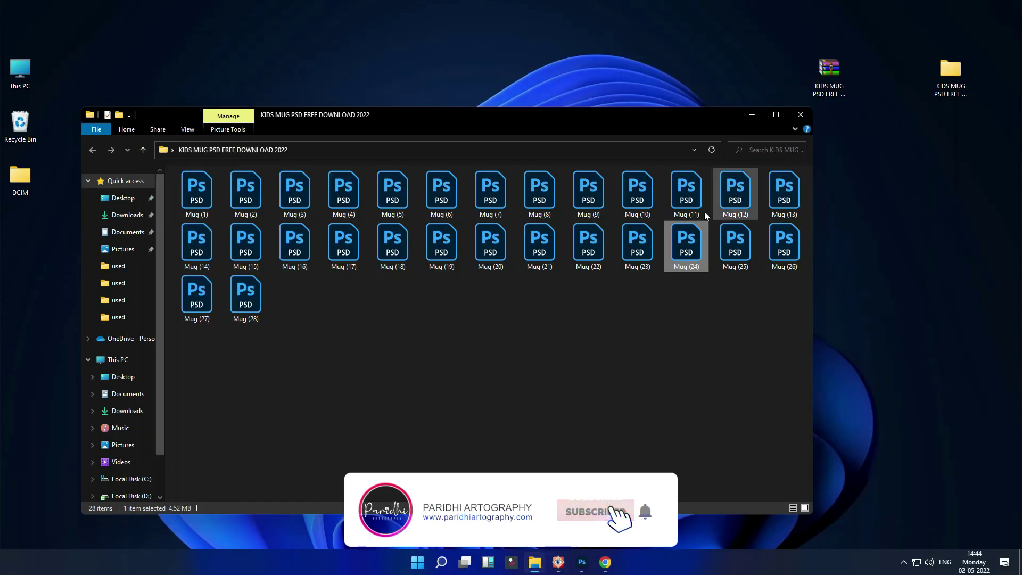